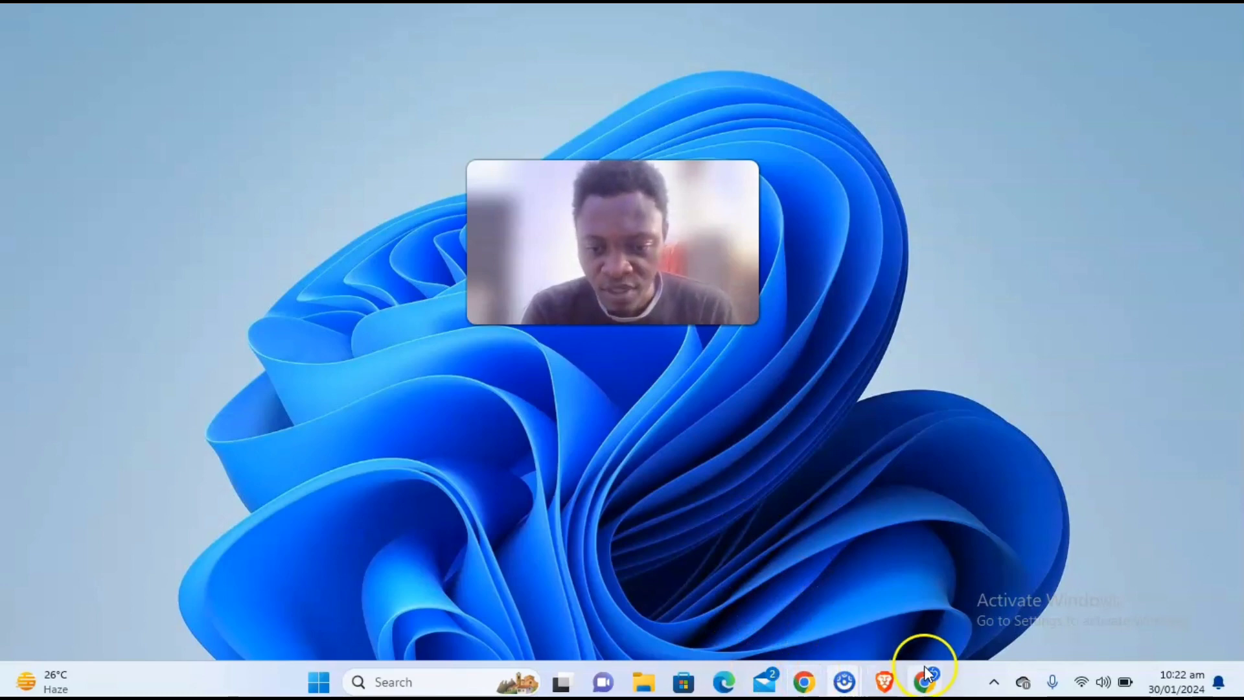
Switch to the Clipchamp home page in Chrome and start a new video project
{"action": "left_click", "coordinate": [928, 674]}
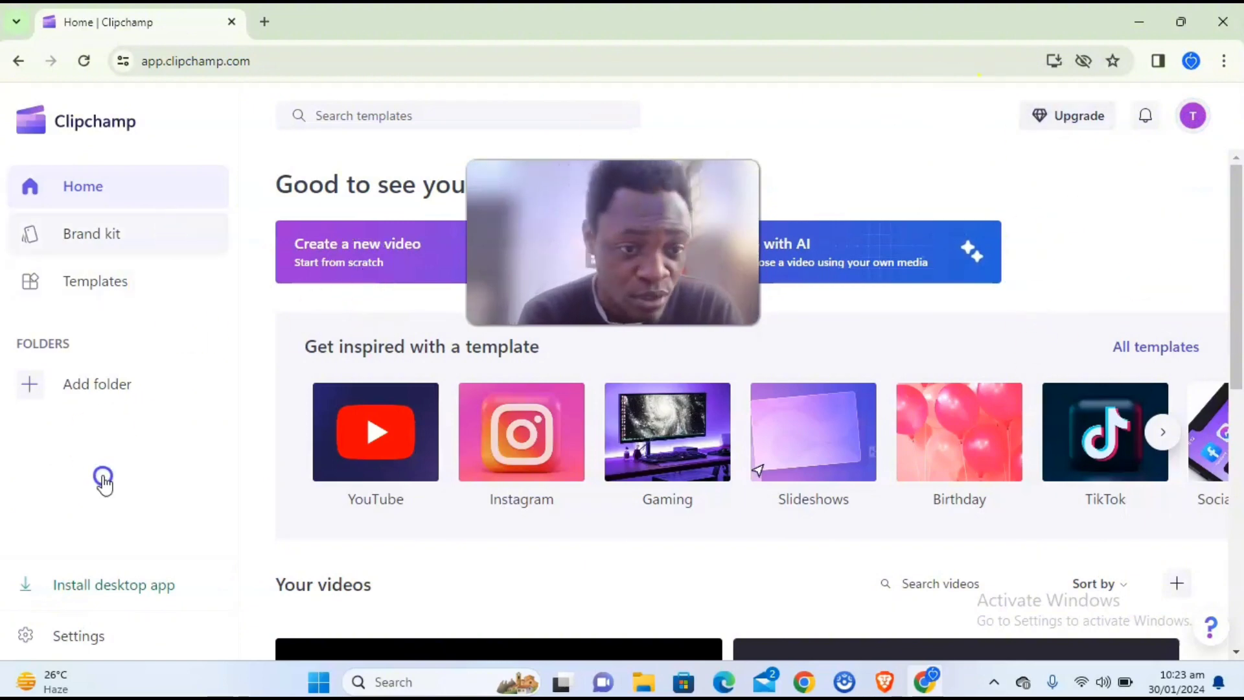
{"action": "scroll", "coordinate": [622, 500], "scroll_direction": "down", "scroll_amount": 5}
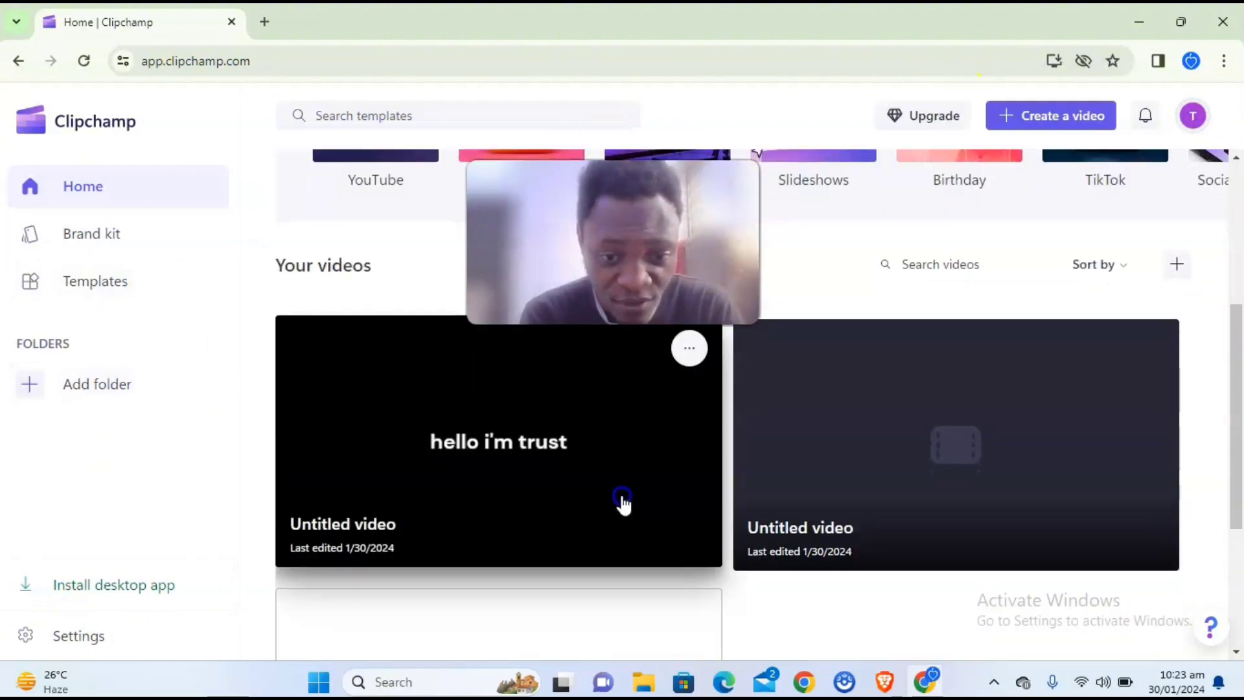
{"action": "scroll", "coordinate": [622, 500], "scroll_direction": "down", "scroll_amount": 4}
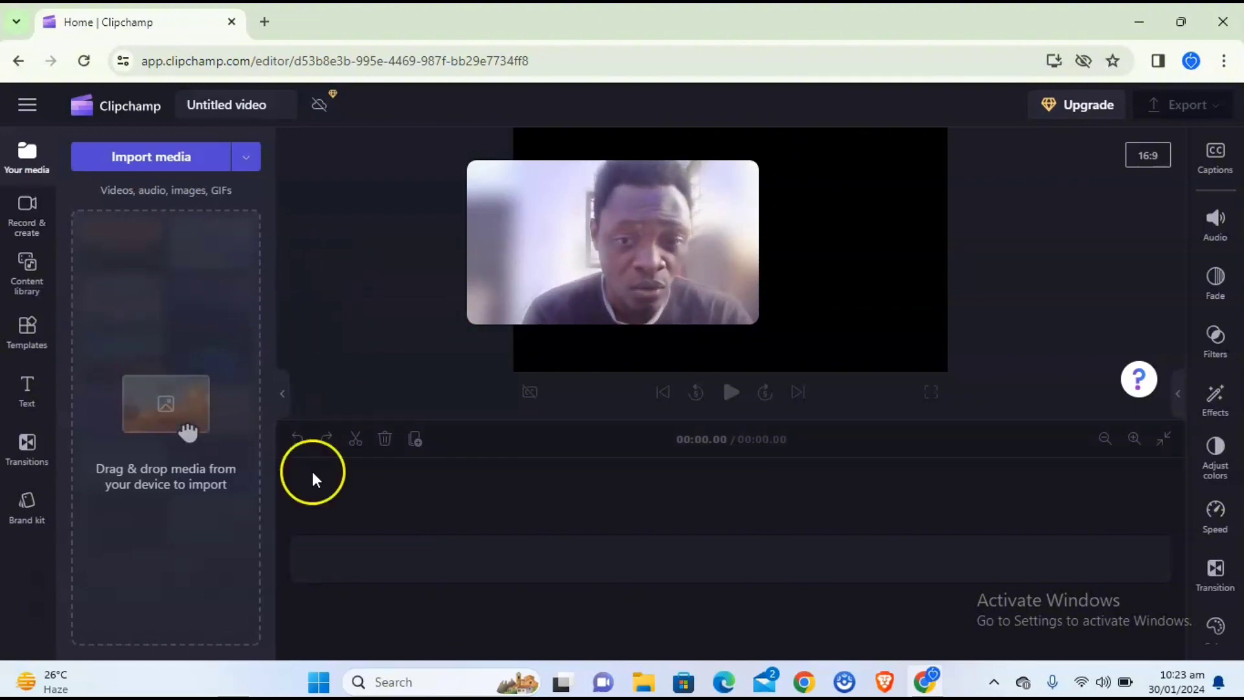
Add a text-to-speech clip to the timeline and listen to the sample of the Ava voice
{"action": "left_click", "coordinate": [43, 234]}
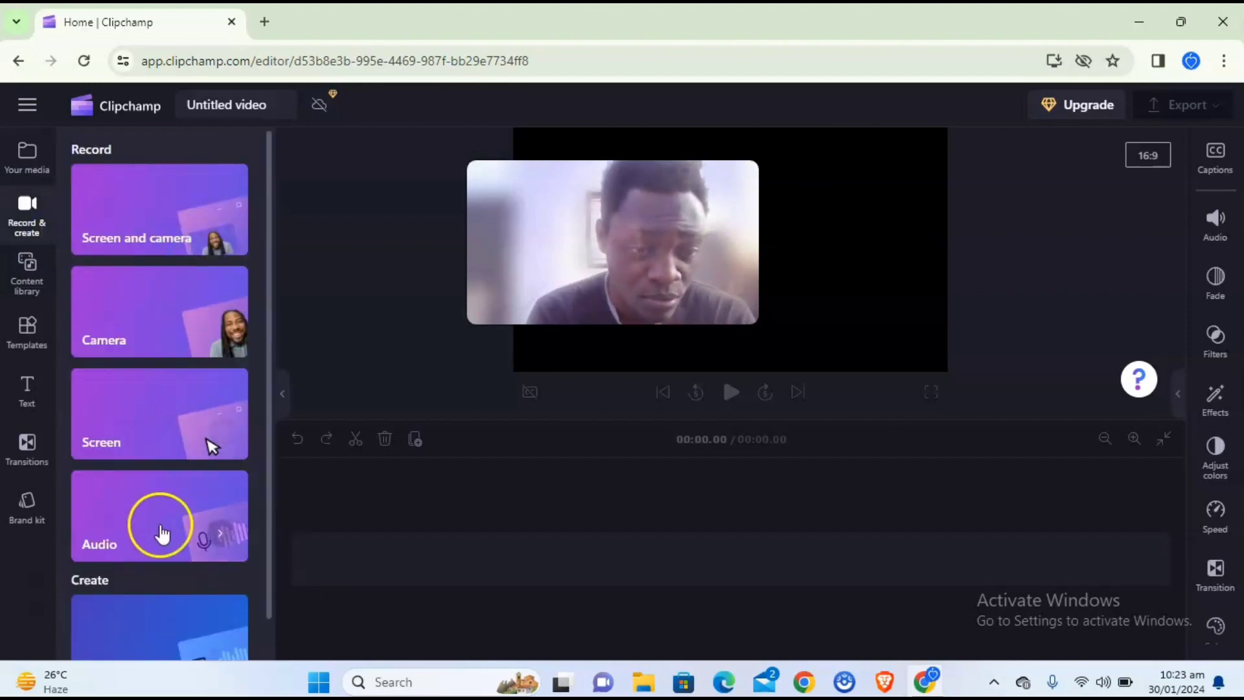
{"action": "scroll", "coordinate": [162, 531], "scroll_direction": "down", "scroll_amount": 1}
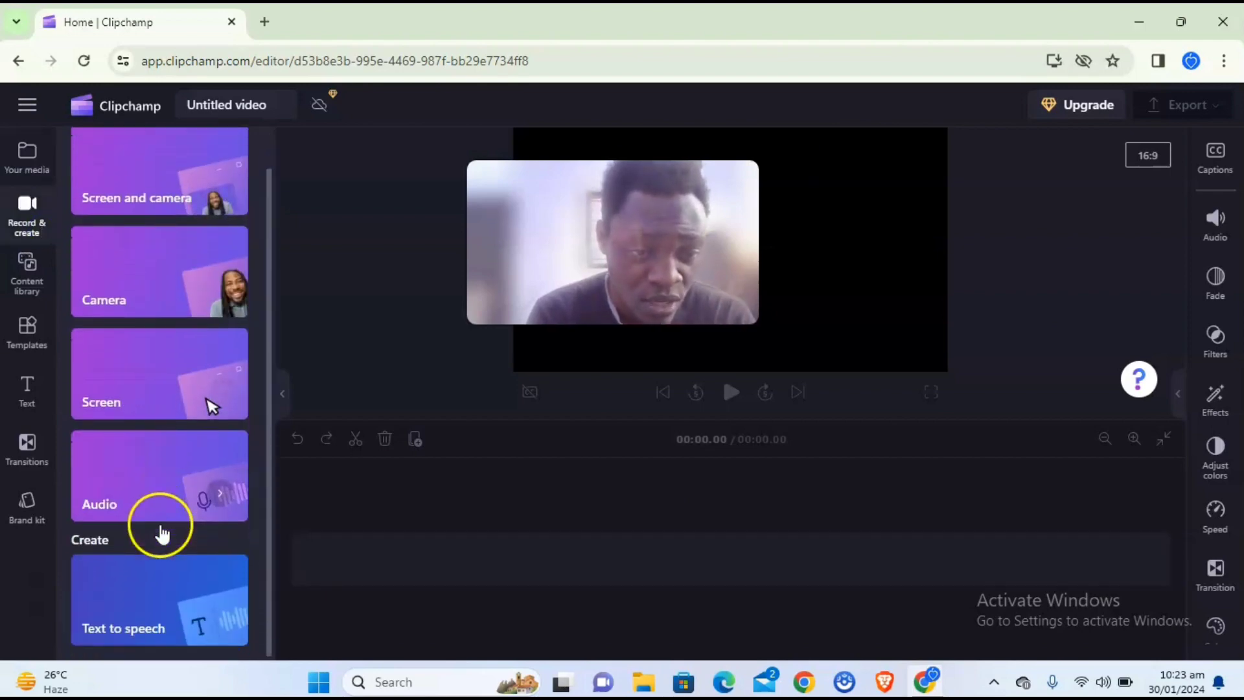
{"action": "left_click", "coordinate": [170, 605]}
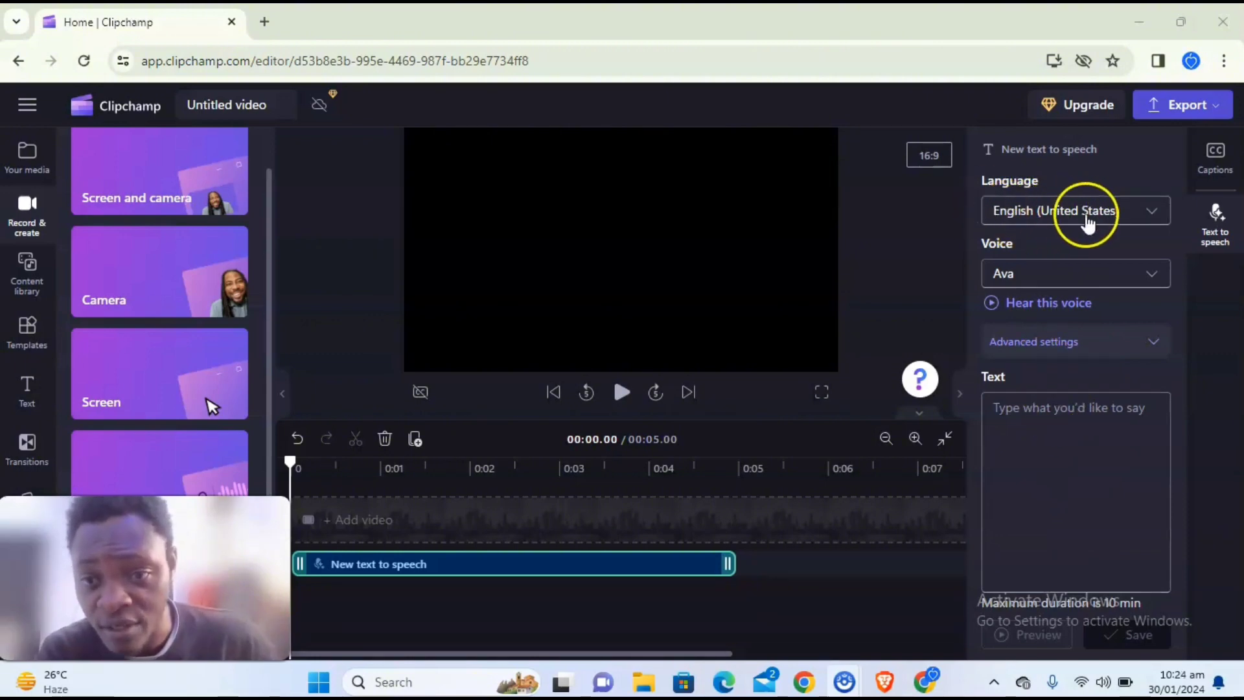
{"action": "left_click", "coordinate": [992, 304]}
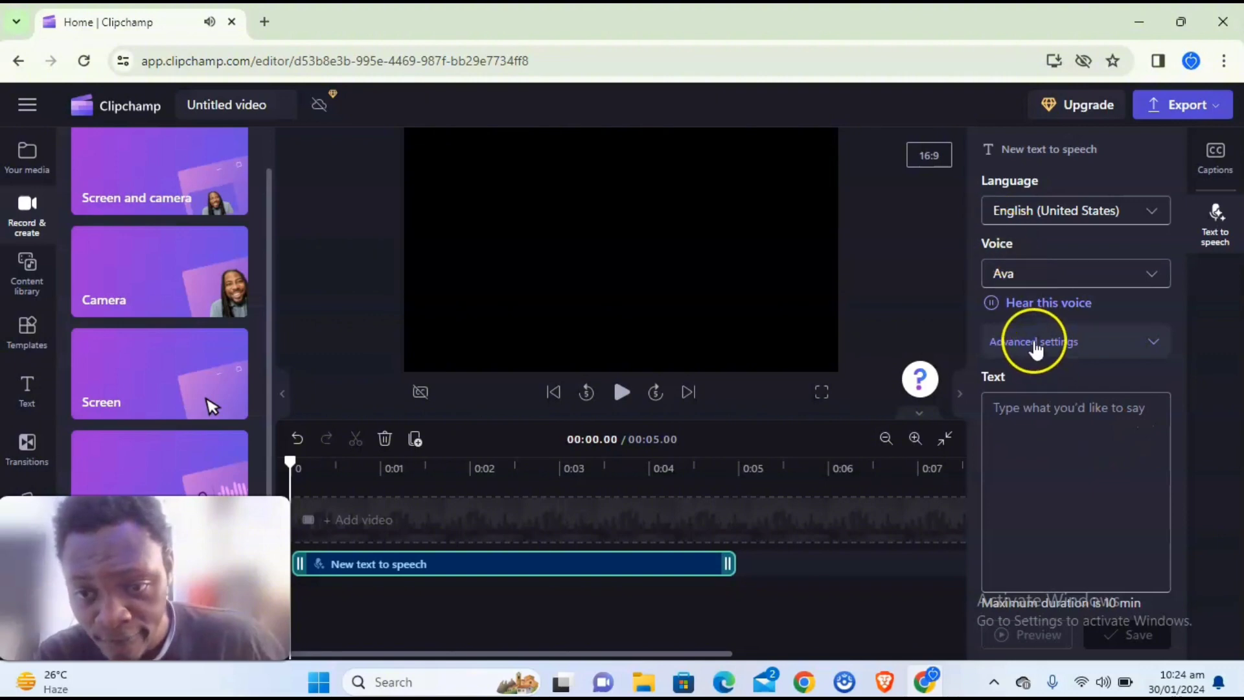
{"action": "left_click", "coordinate": [994, 305]}
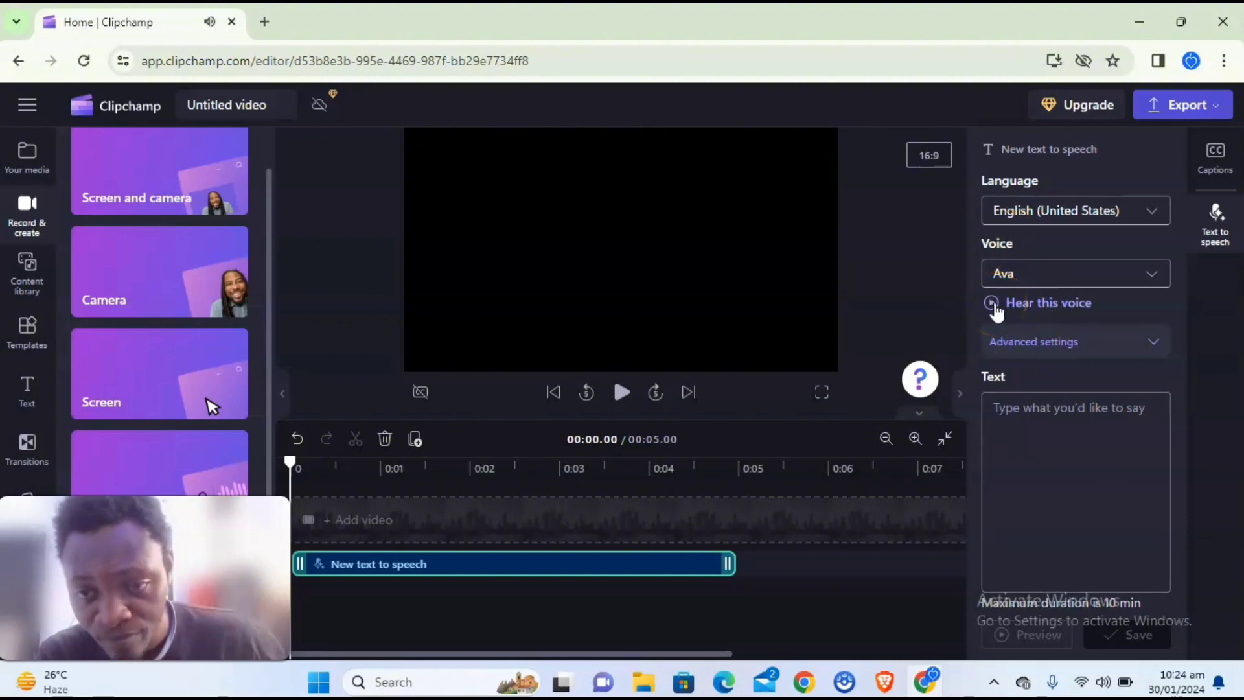
Set the text-to-speech voice to Guy and listen to its sample
{"action": "left_click", "coordinate": [1042, 284]}
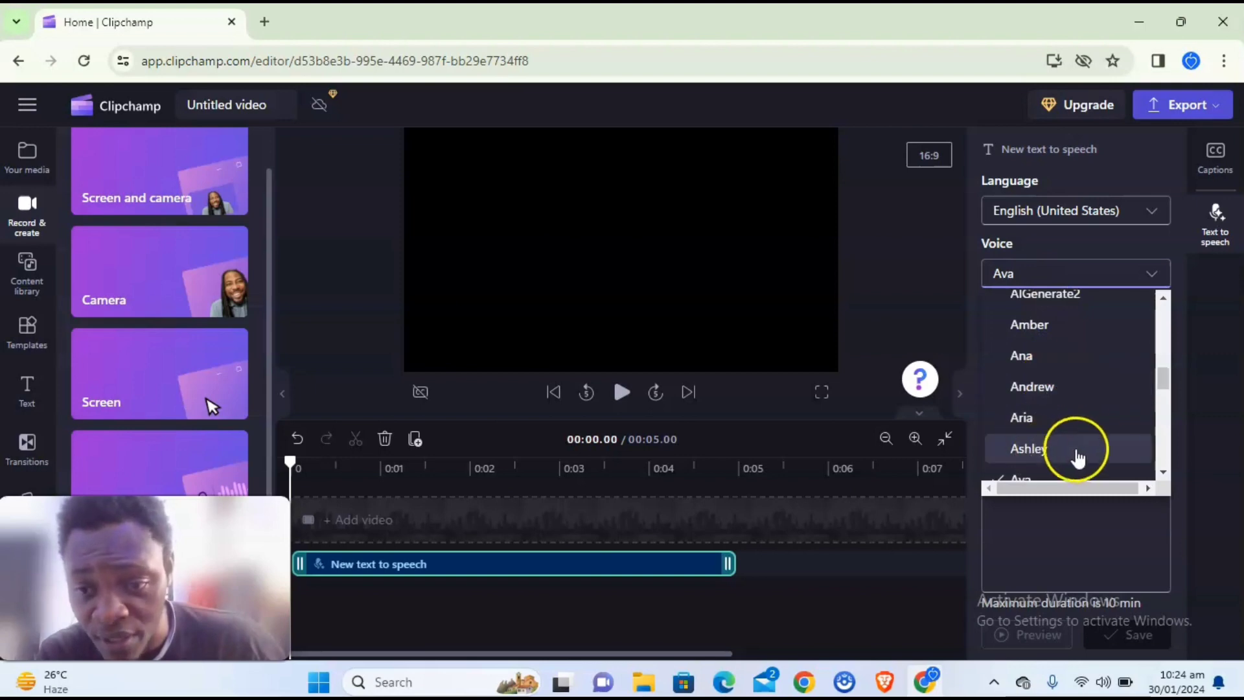
{"action": "left_click", "coordinate": [1163, 300]}
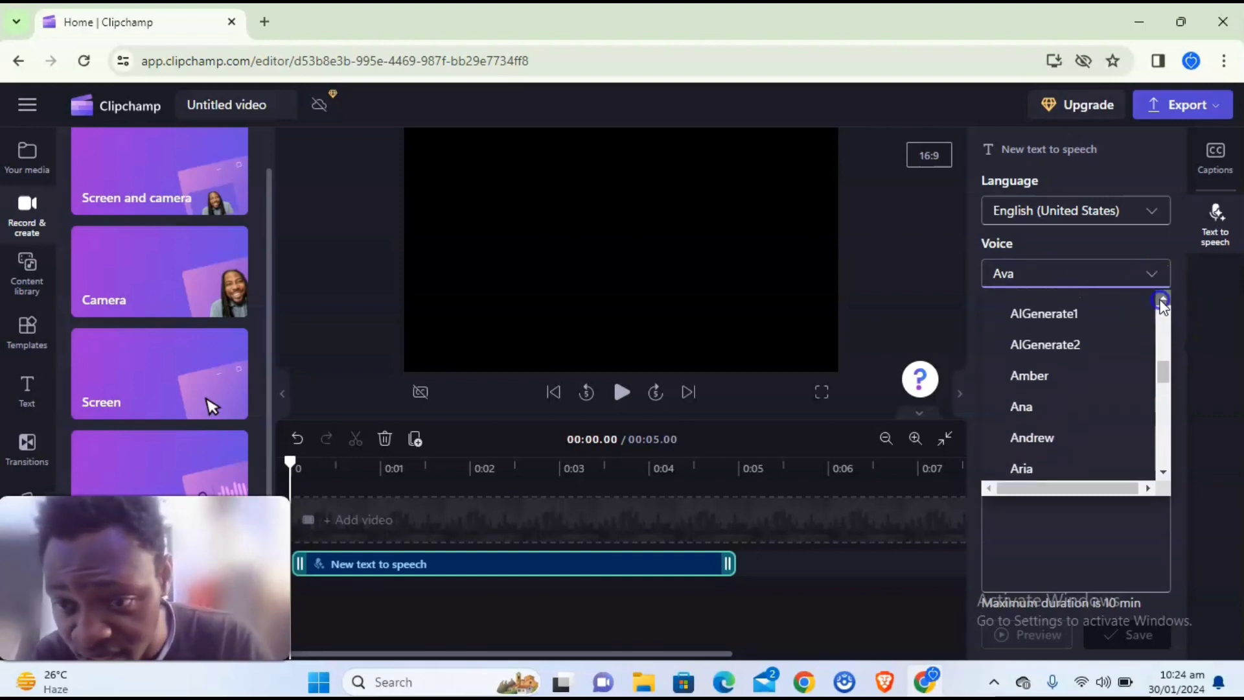
{"action": "left_click", "coordinate": [1164, 302]}
{"action": "left_click", "coordinate": [1163, 301]}
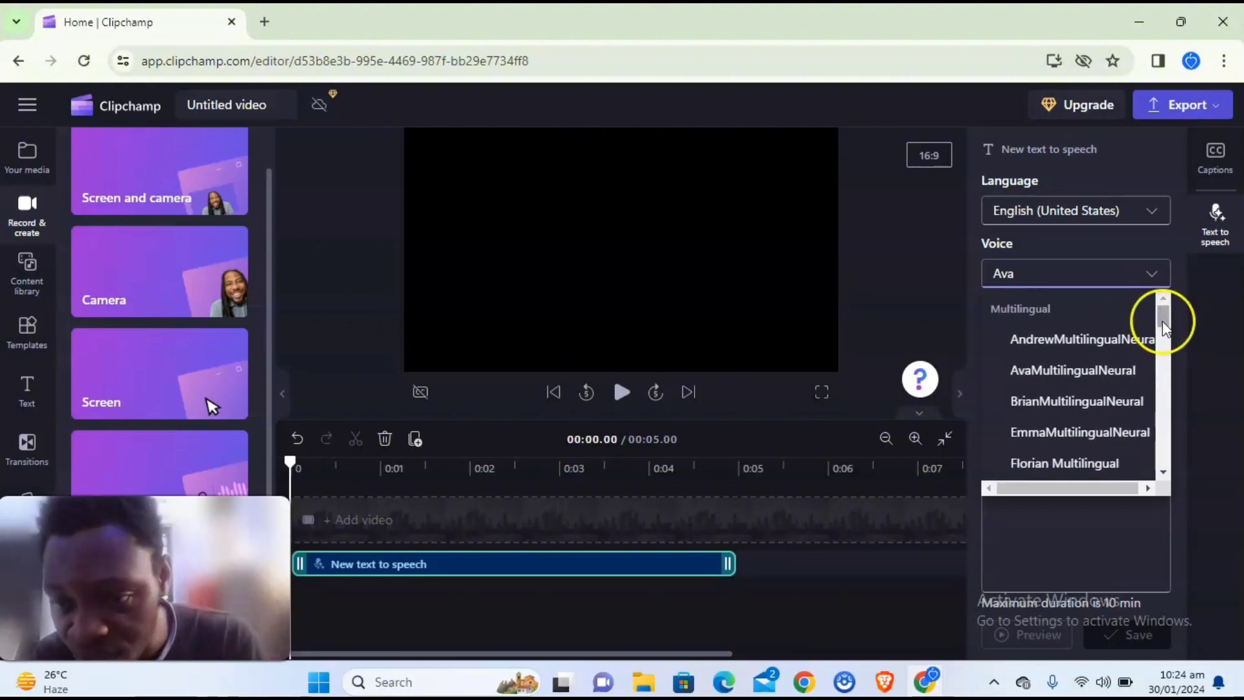
{"action": "left_click_drag", "start_coordinate": [1162, 317], "coordinate": [1159, 423]}
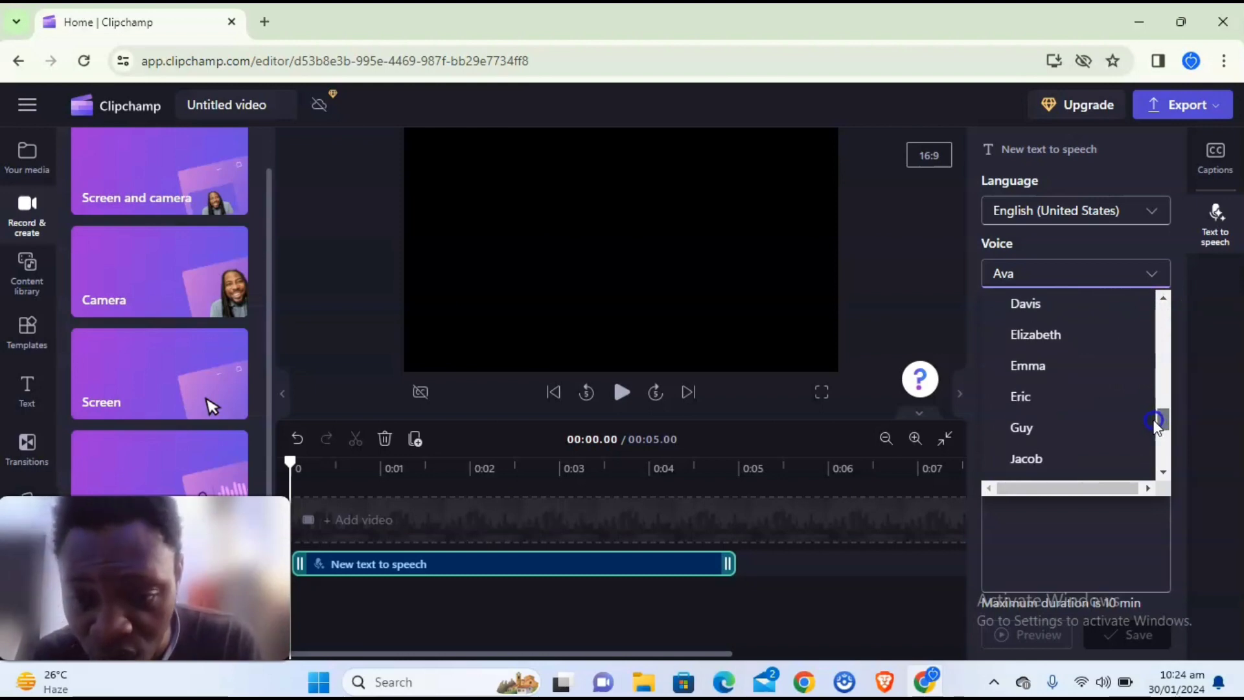
{"action": "left_click", "coordinate": [1027, 427]}
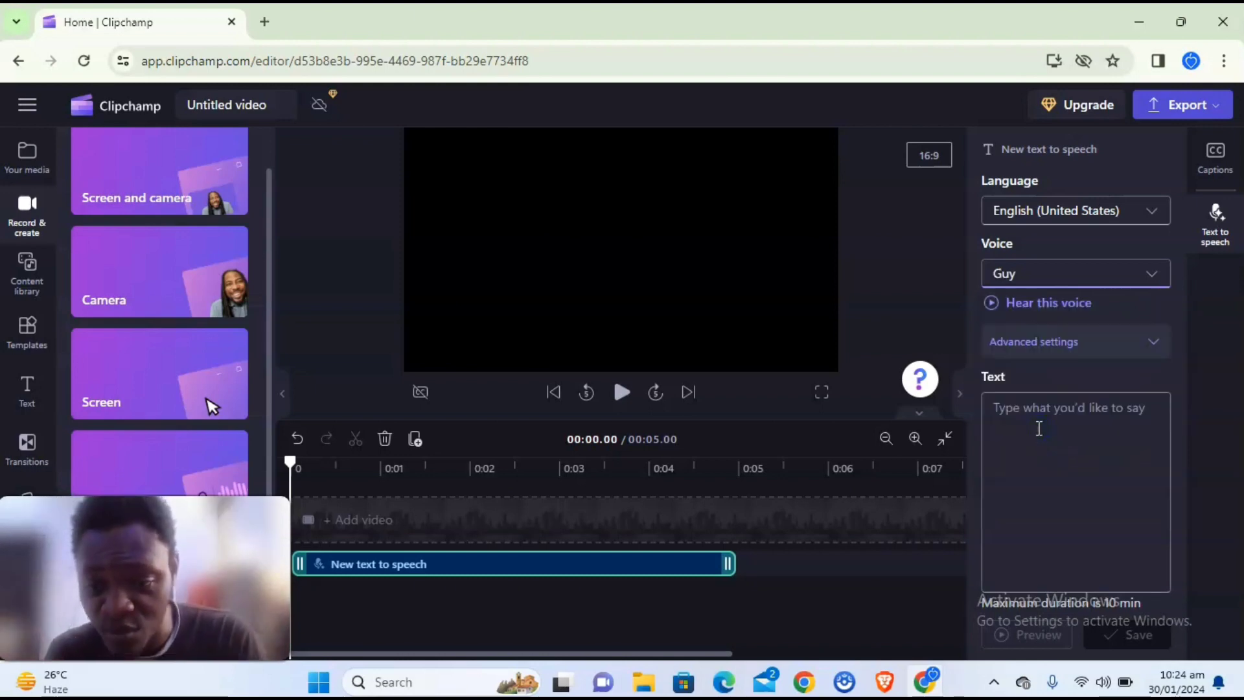
{"action": "left_click", "coordinate": [993, 305]}
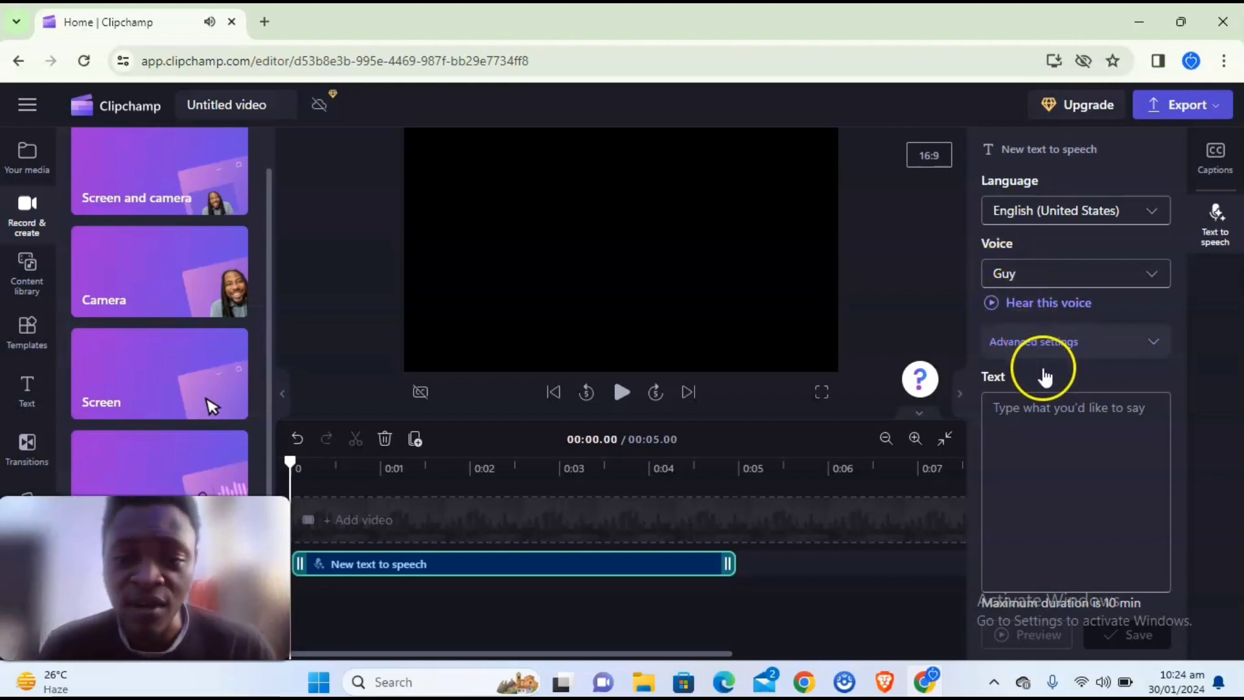
Set the text-to-speech language to French (France) and listen to the sample of the Denise voice
{"action": "left_click", "coordinate": [1064, 214]}
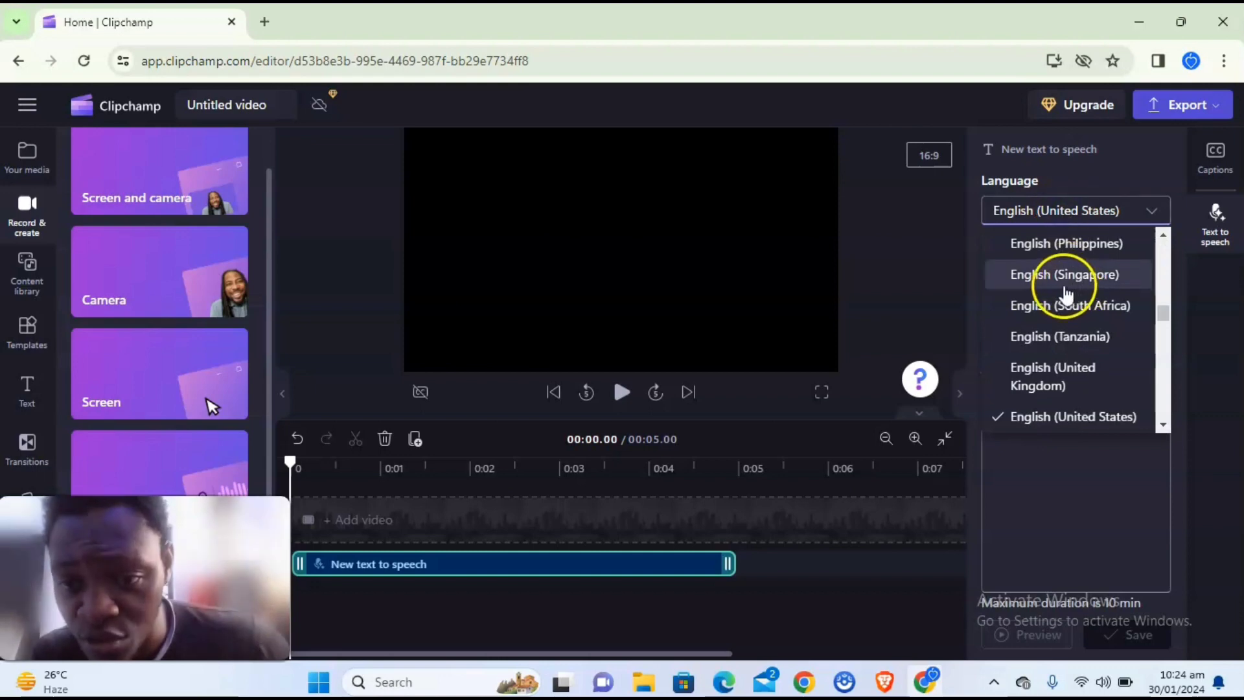
{"action": "scroll", "coordinate": [1069, 378], "scroll_direction": "down", "scroll_amount": 1}
{"action": "scroll", "coordinate": [1069, 377], "scroll_direction": "down", "scroll_amount": 1}
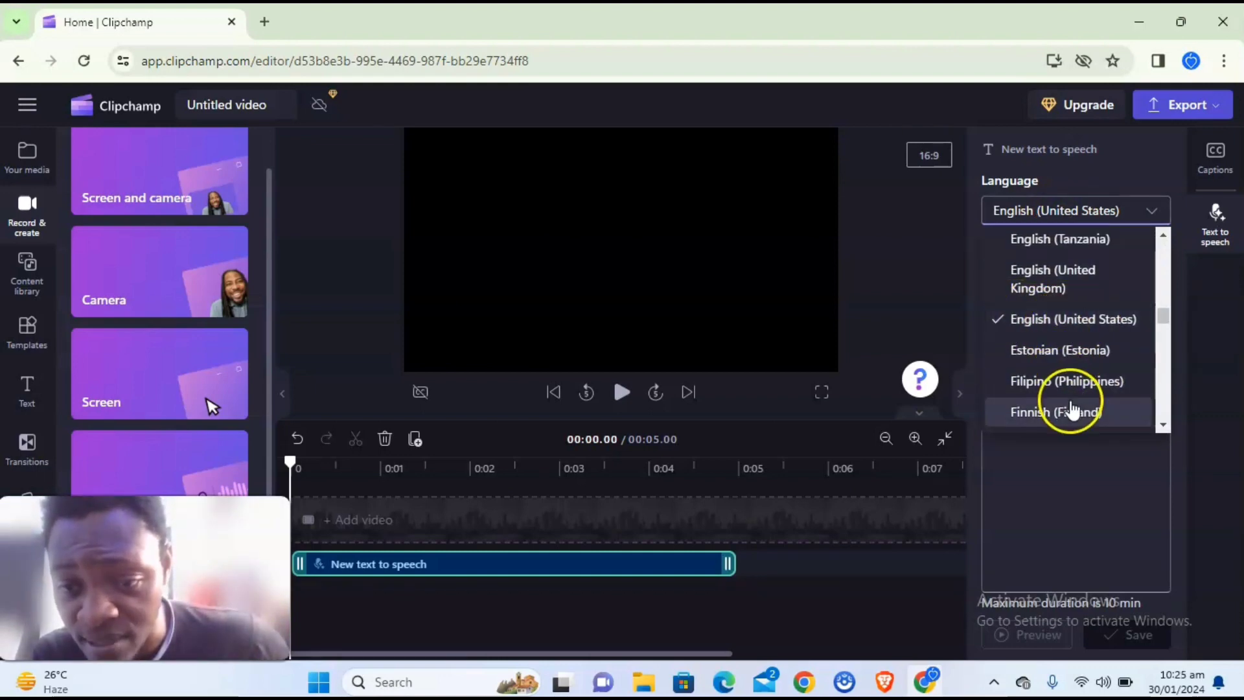
{"action": "scroll", "coordinate": [1037, 393], "scroll_direction": "down", "scroll_amount": 2}
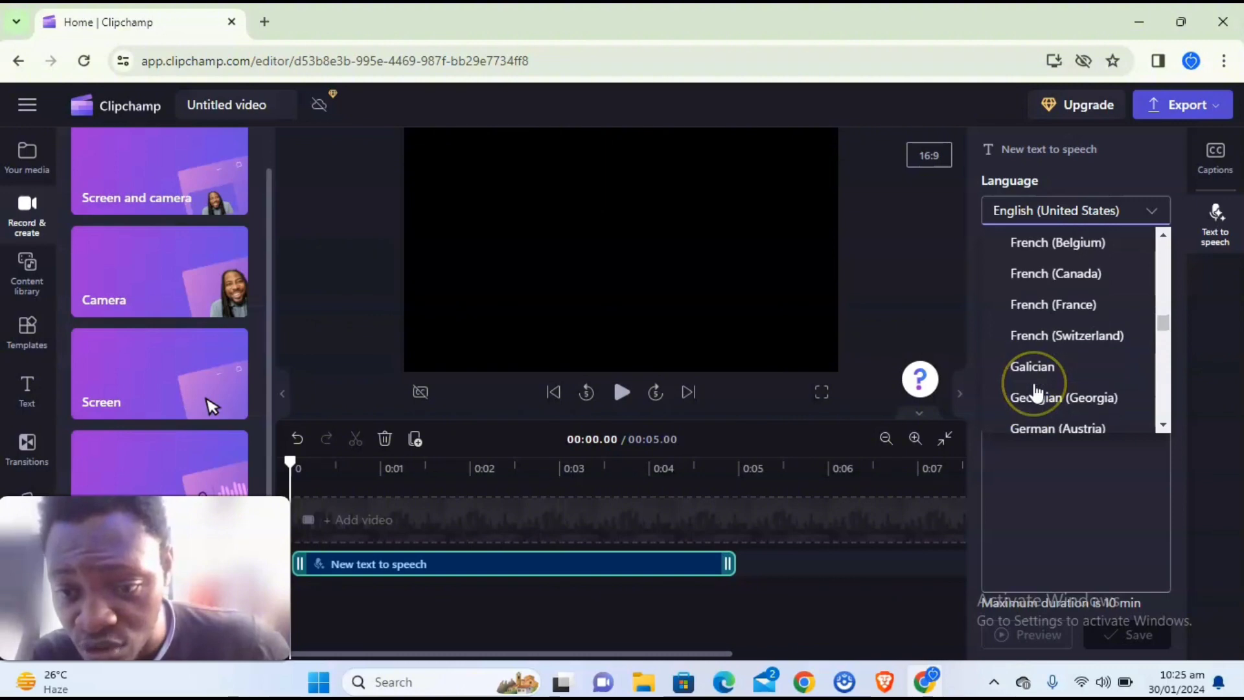
{"action": "left_click", "coordinate": [1069, 307]}
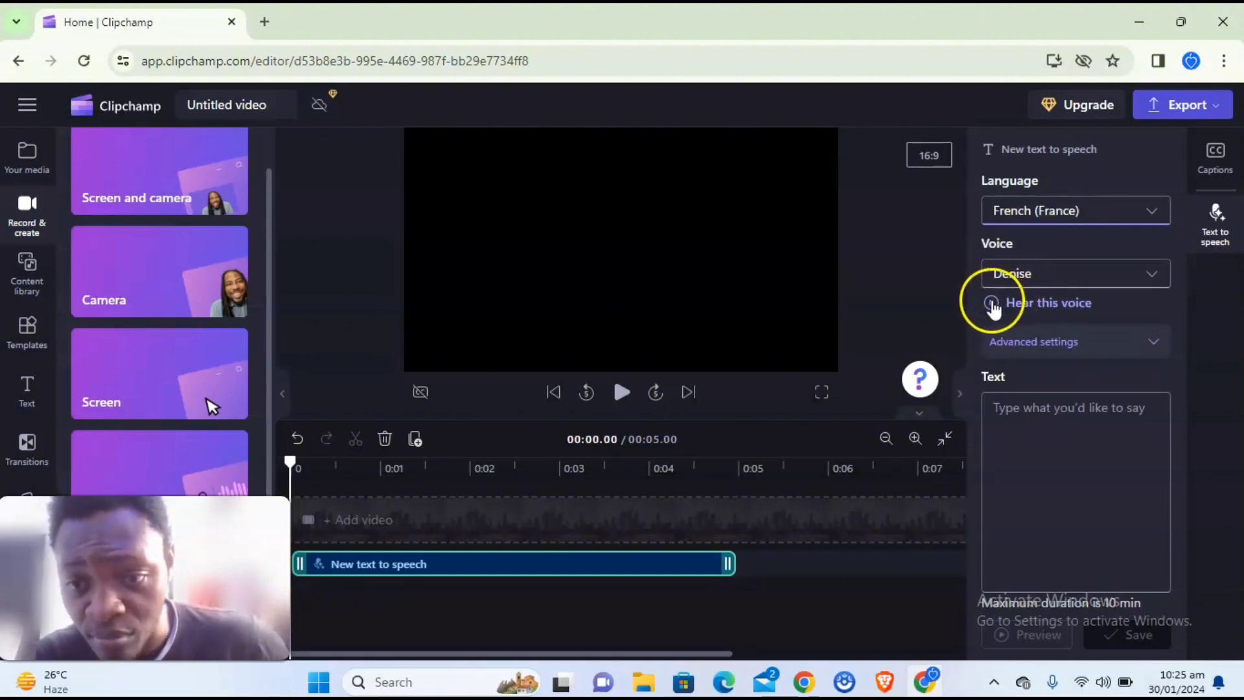
{"action": "left_click", "coordinate": [993, 304]}
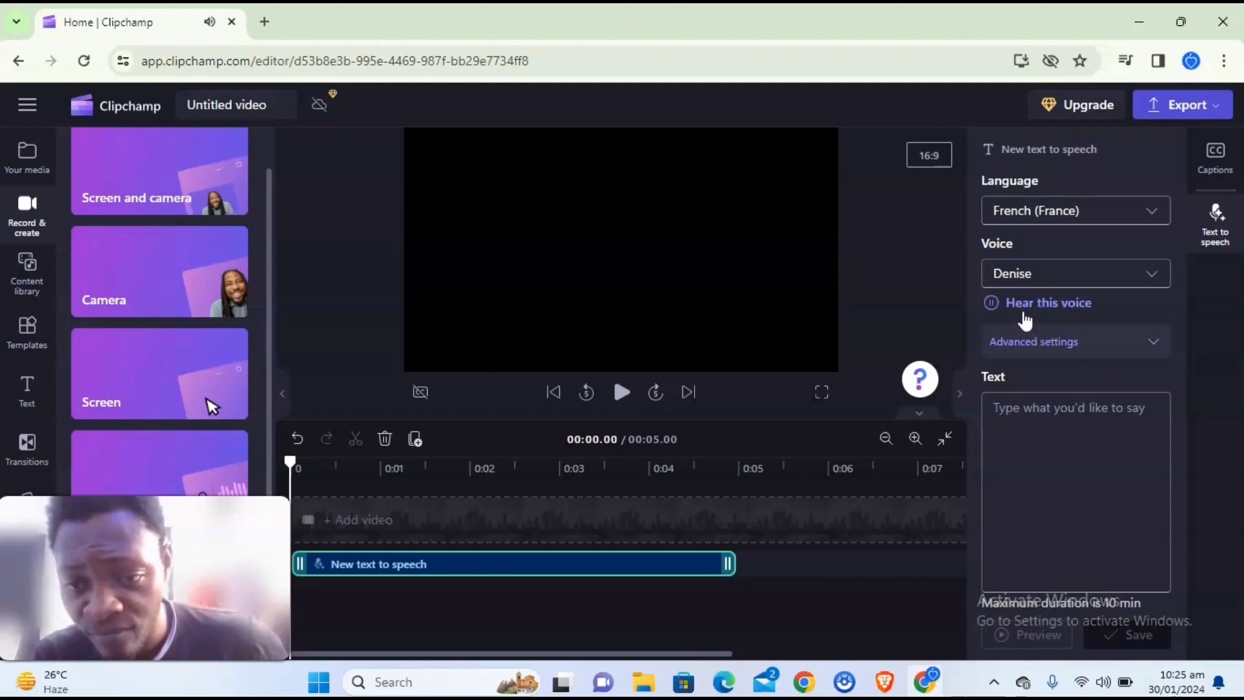
{"action": "left_click", "coordinate": [1060, 344]}
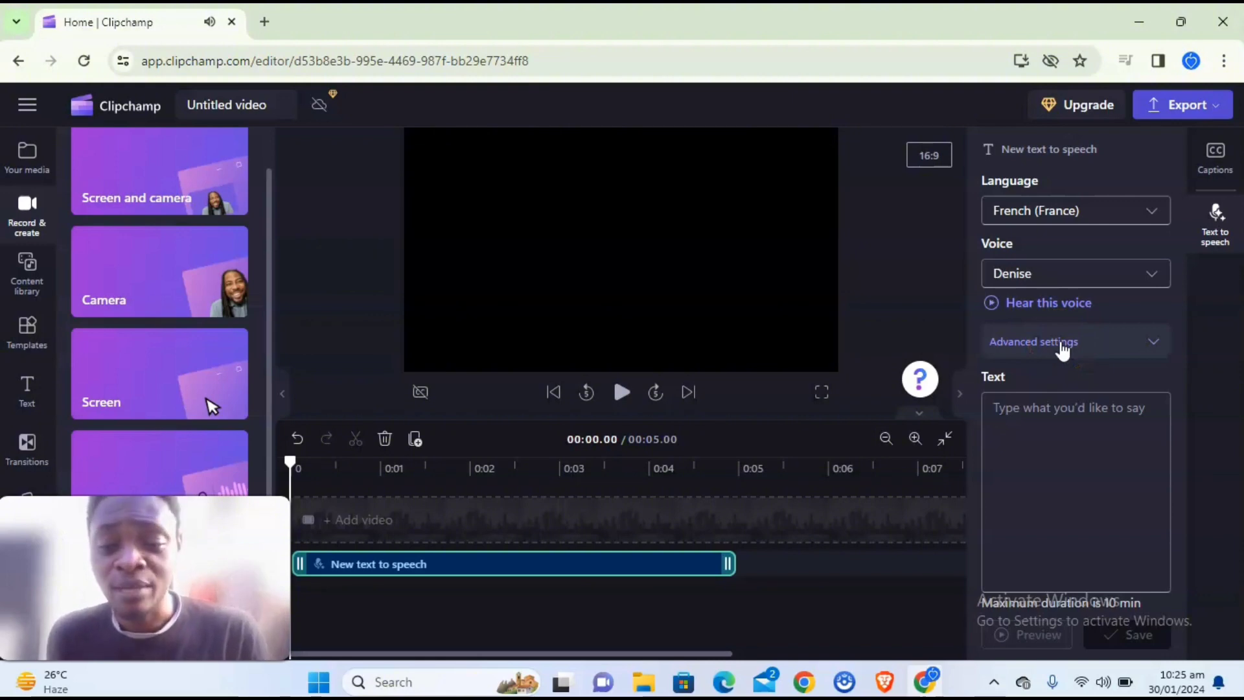
Begin the speech text with "Welcome guys im", the speaker's first name and "and on today's video,"
{"action": "left_click", "coordinate": [1036, 436]}
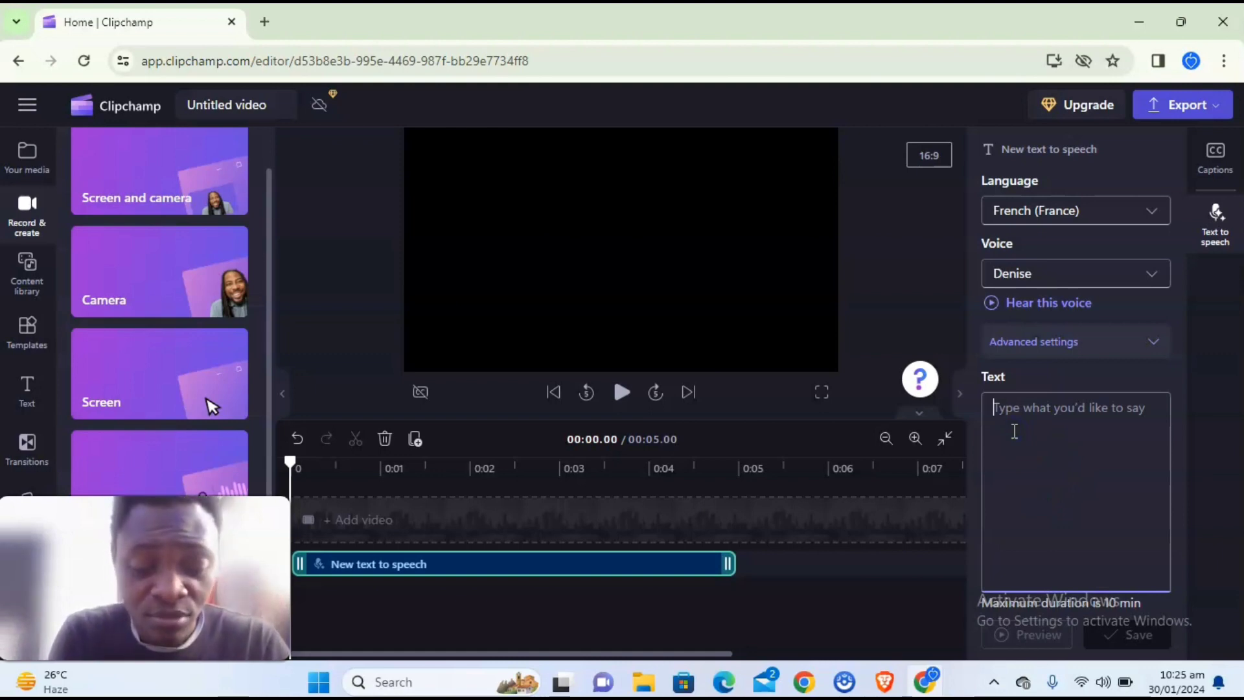
{"action": "type", "text": "Well"}
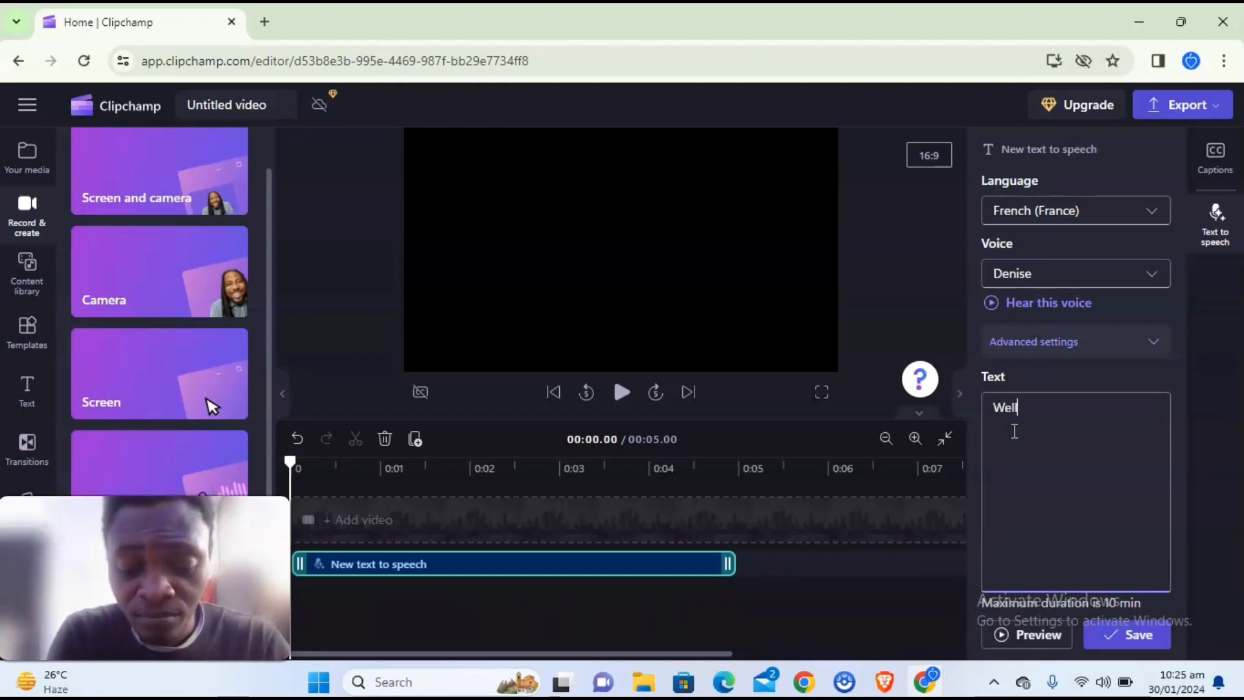
{"action": "key", "text": "BackSpace"}
{"action": "type", "text": "come guys im"}
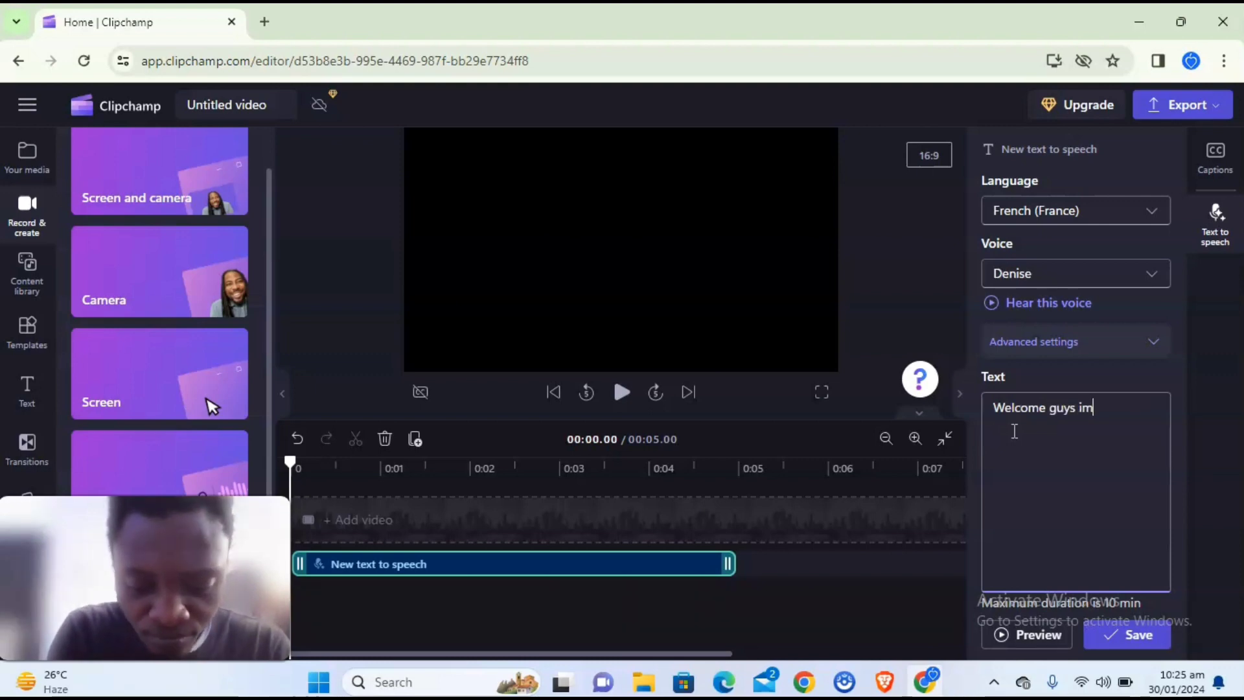
{"action": "type", "text": " Trust and "}
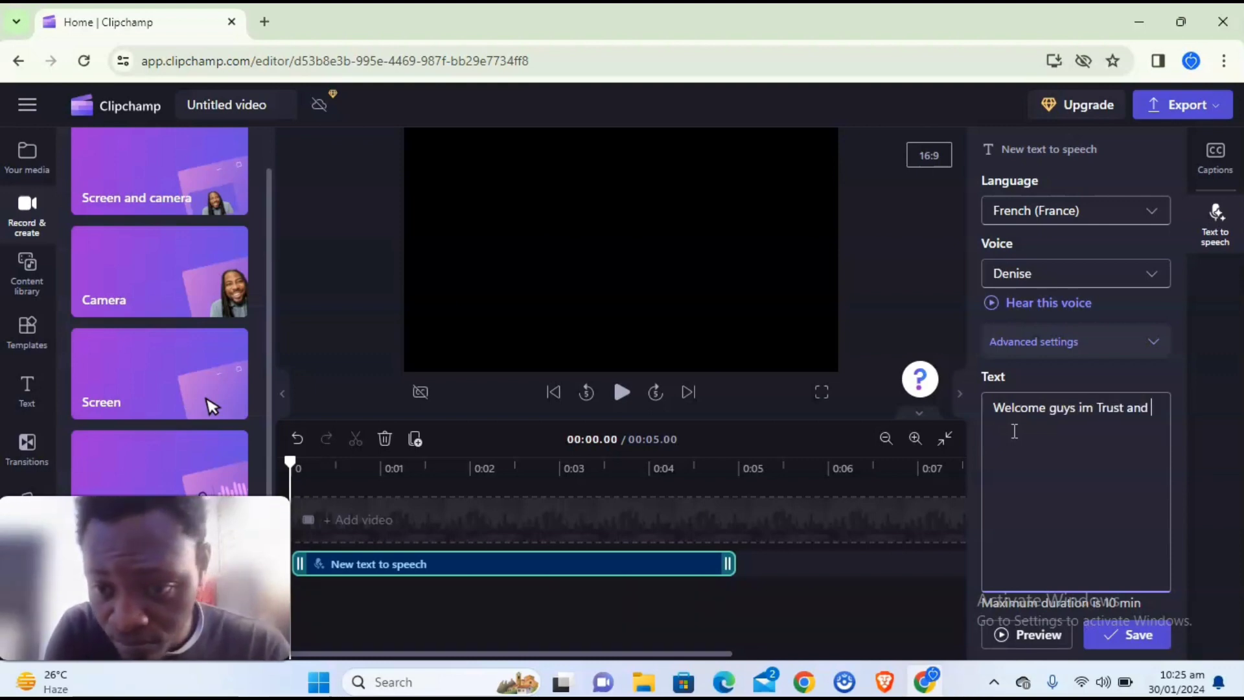
{"action": "type", "text": "o"}
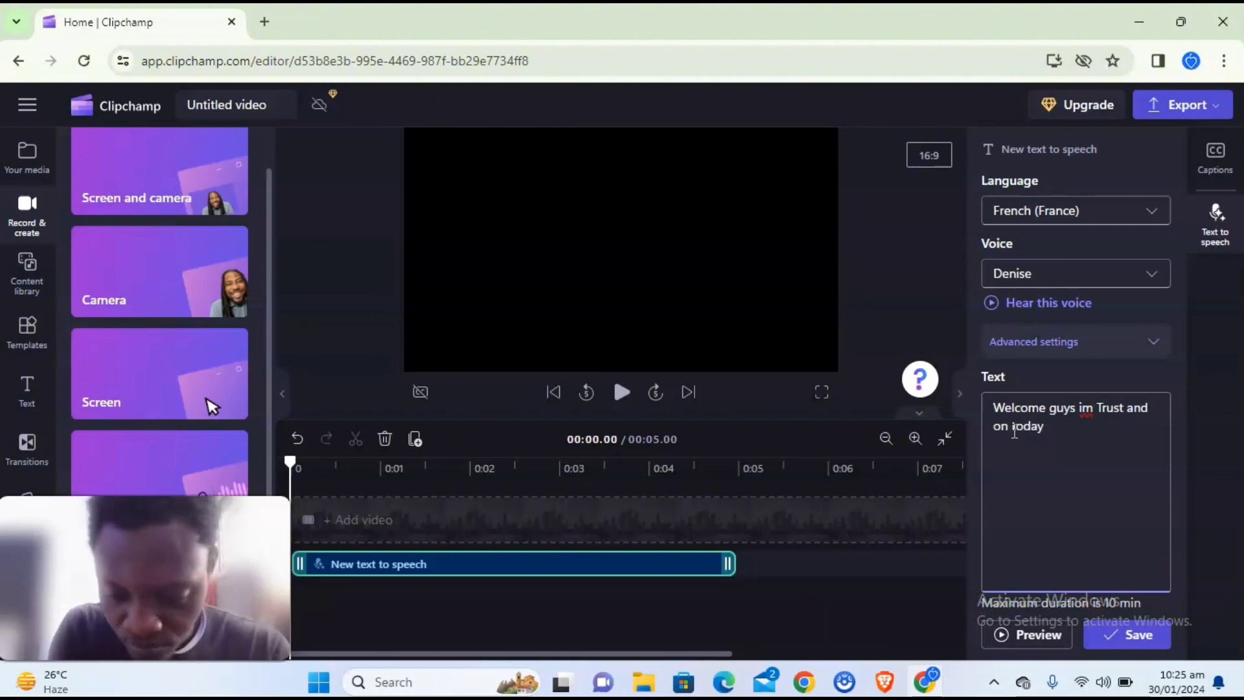
{"action": "type", "text": "n toda's"}
{"action": "key", "text": "BackSpace"}
{"action": "key", "text": "BackSpace"}
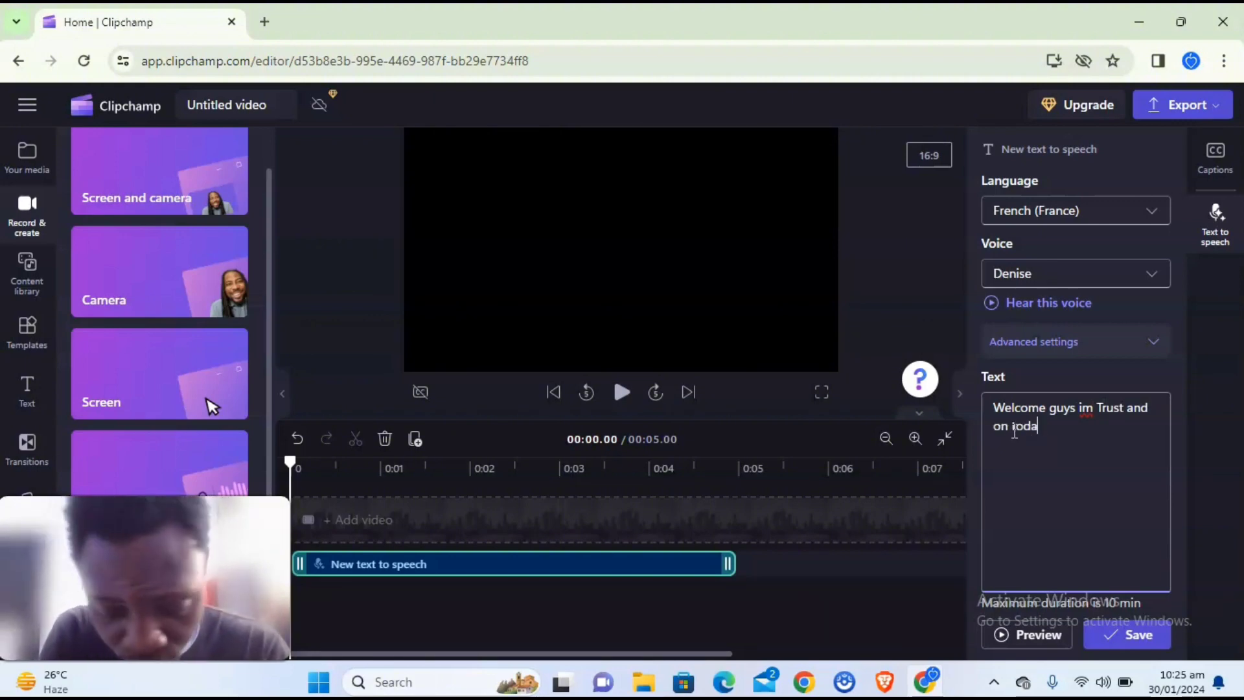
{"action": "type", "text": "y's video,"}
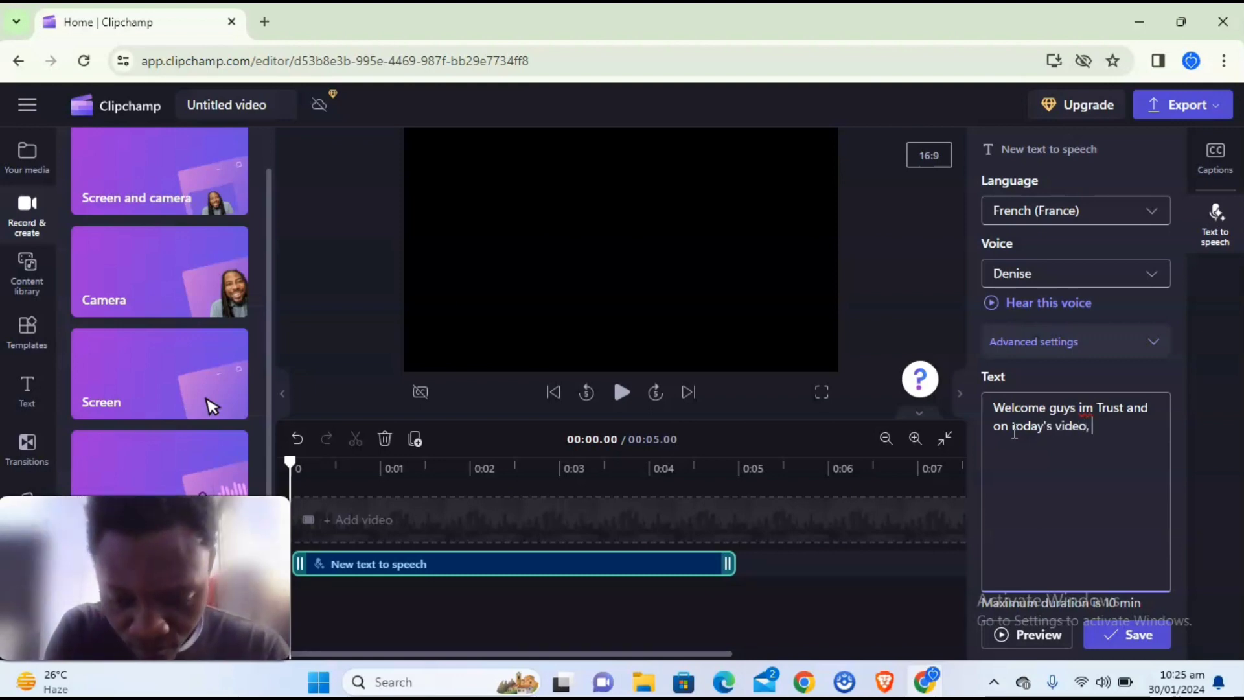
Continue the speech text with "i will show you how to create an Ai, i will list all the"
{"action": "type", "text": " i will show you how to create an Ai, i wil"}
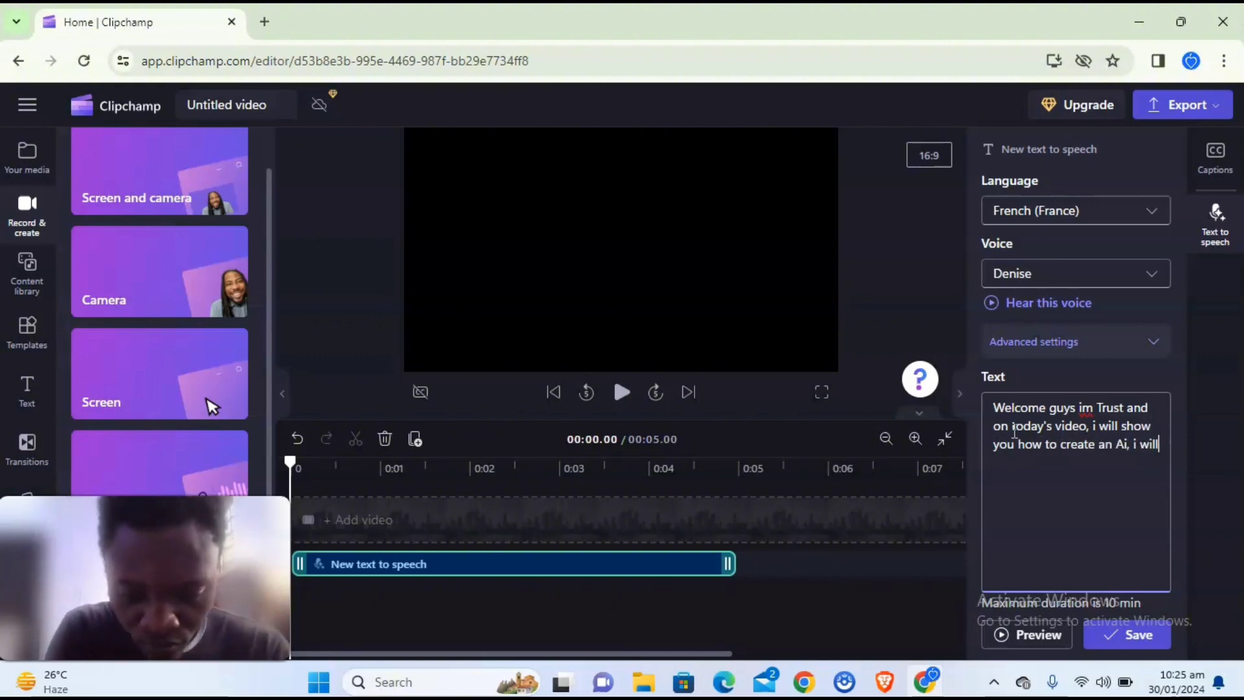
{"action": "type", "text": "list"}
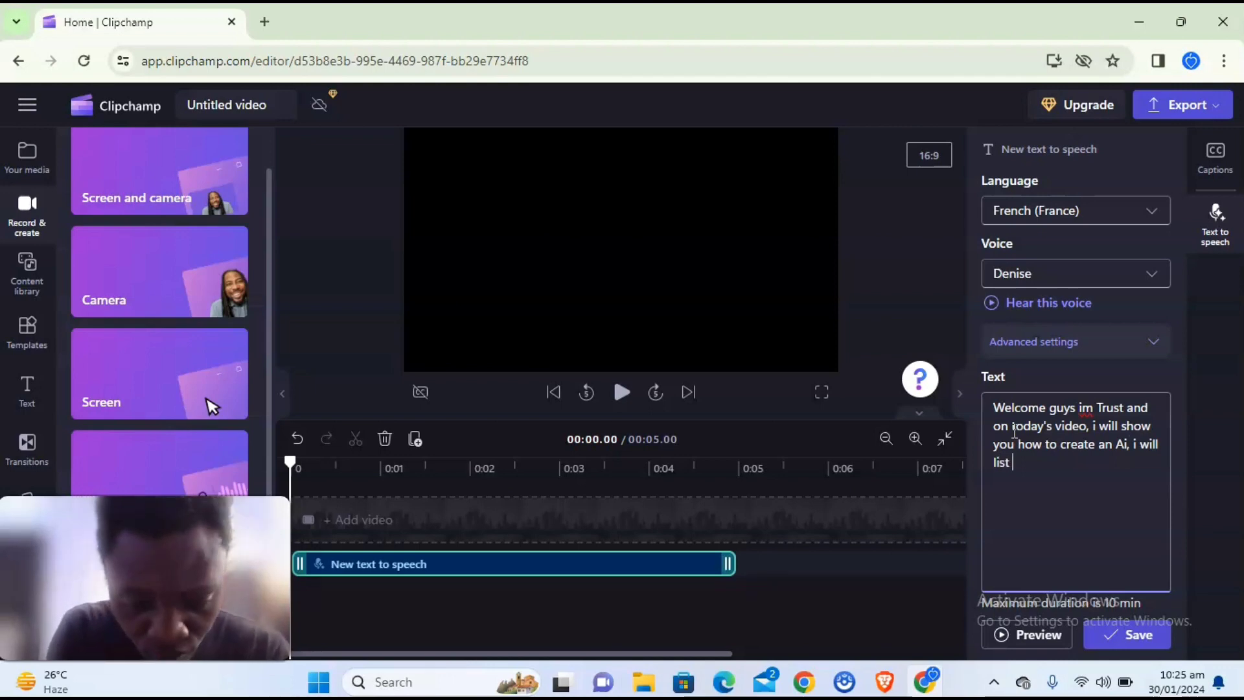
{"action": "type", "text": " all the"}
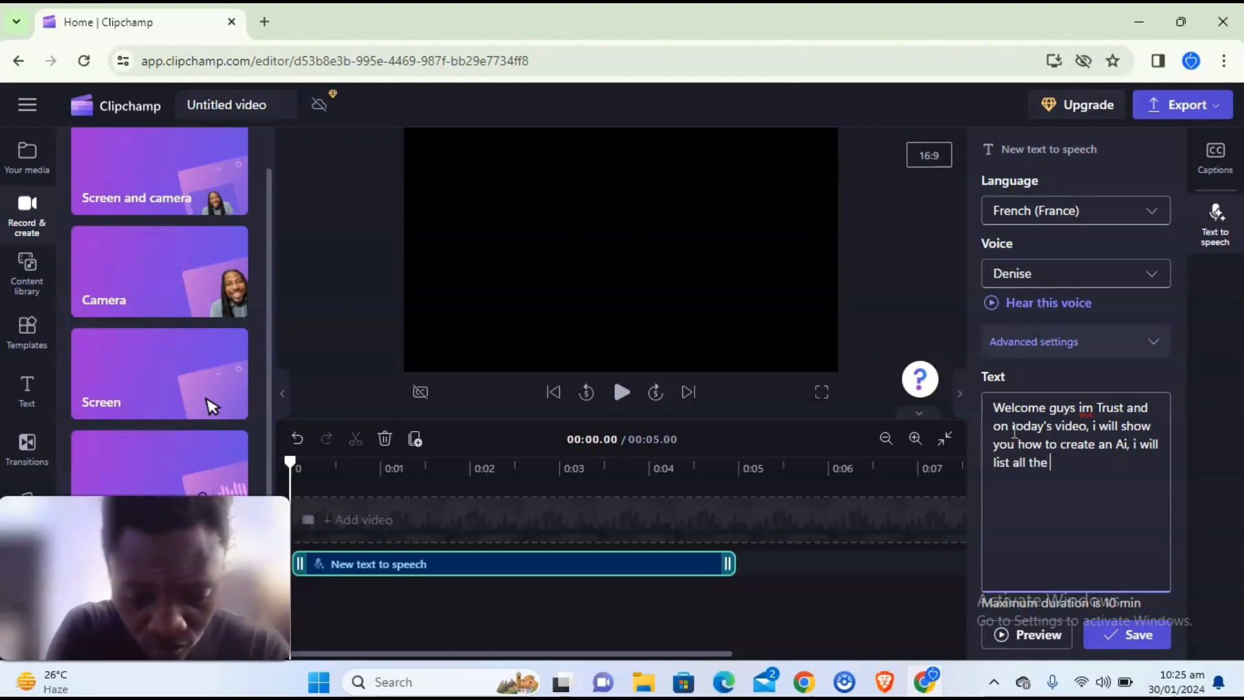
Finish the text with "directories to the tools that is required for this and will show you even more things." and preview the speech
{"action": "type", "text": " director"}
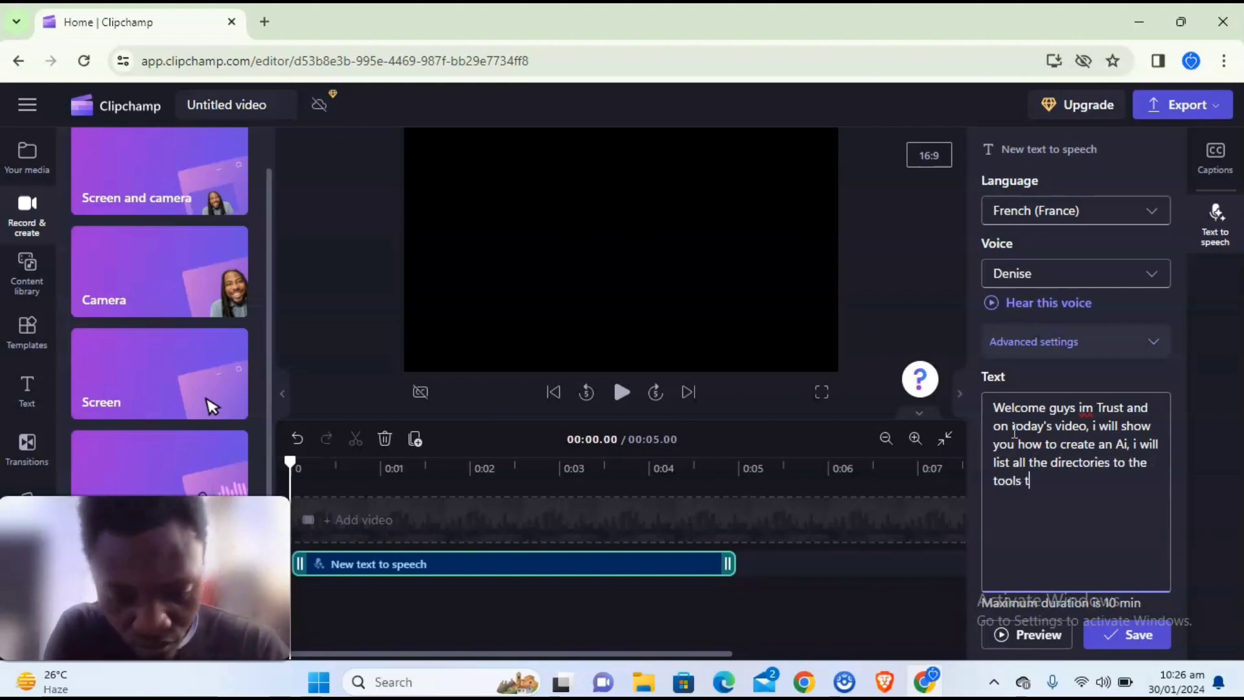
{"action": "type", "text": "ies"}
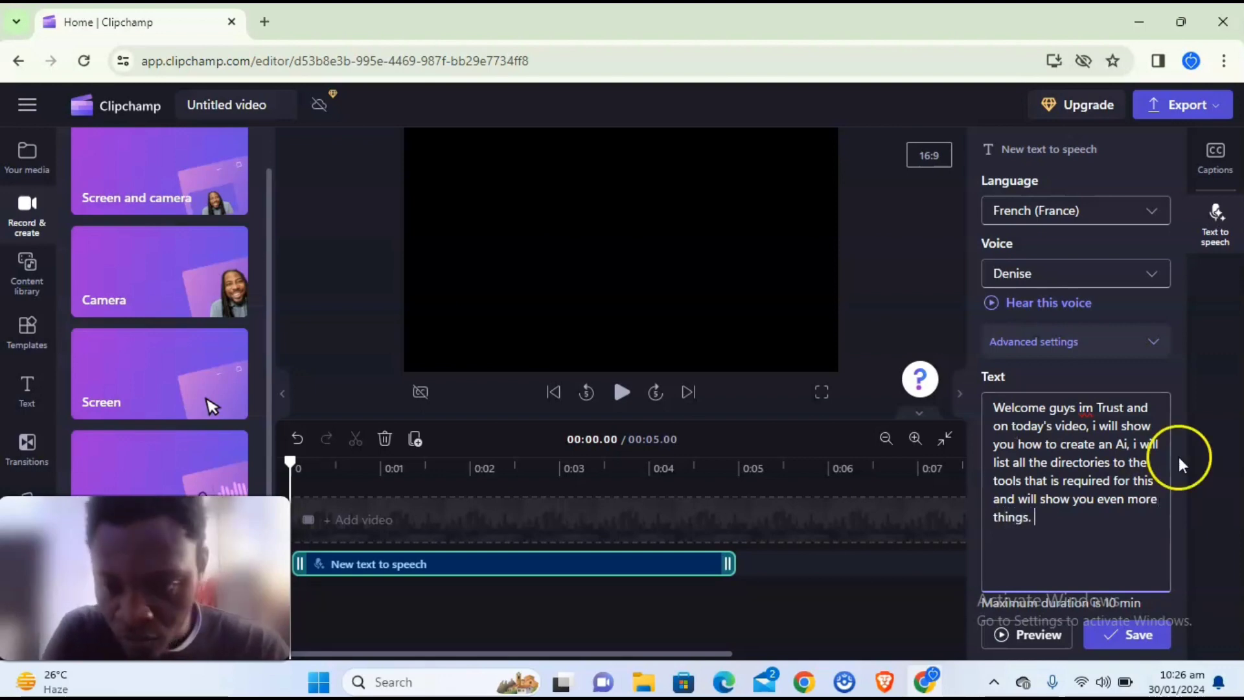
{"action": "left_click", "coordinate": [1030, 634]}
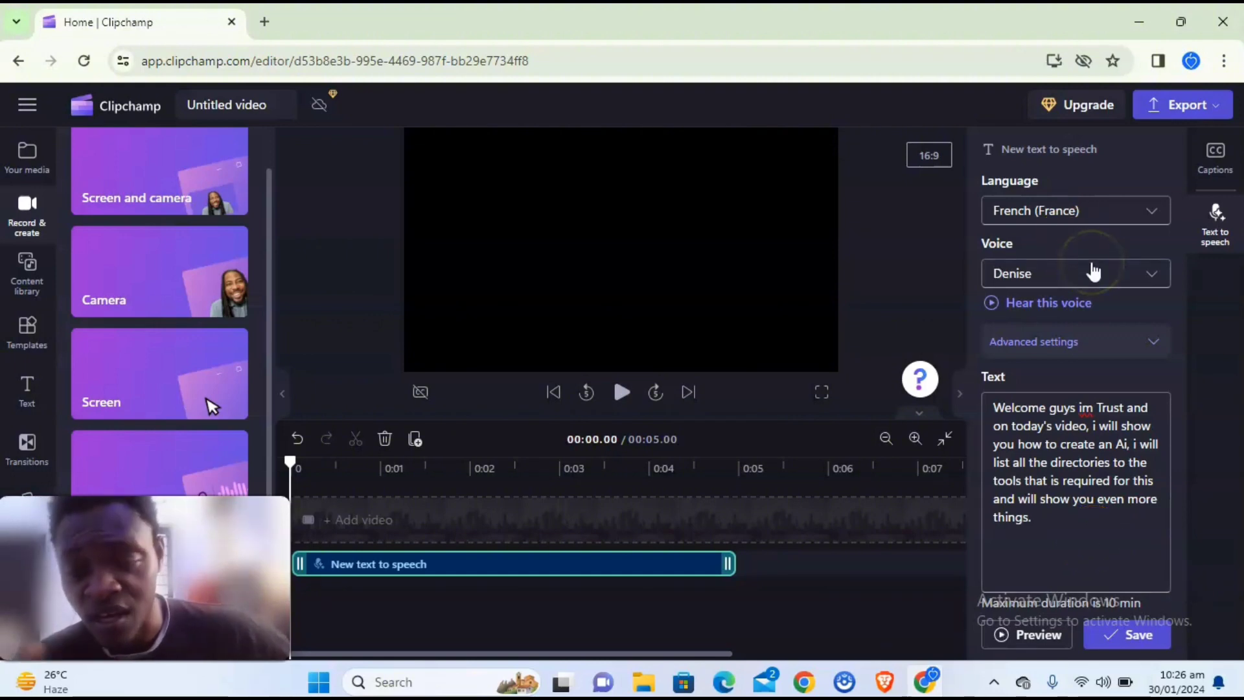
{"action": "left_click", "coordinate": [1045, 217]}
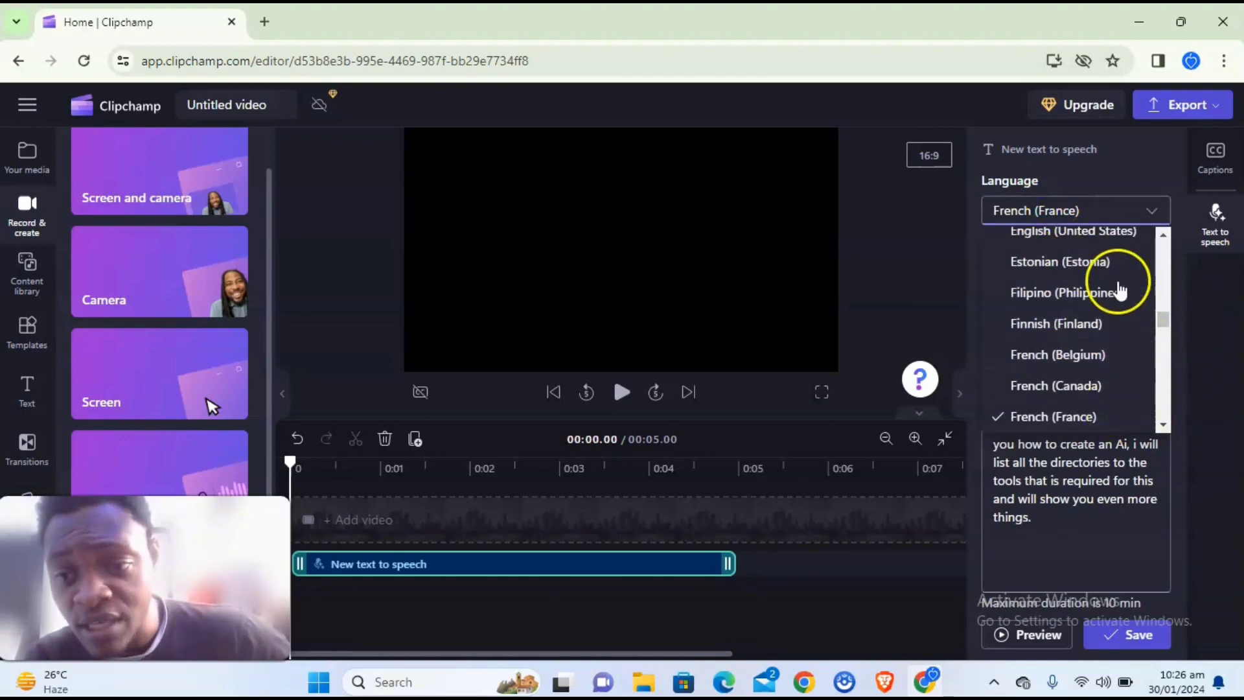
{"action": "left_click", "coordinate": [1093, 528]}
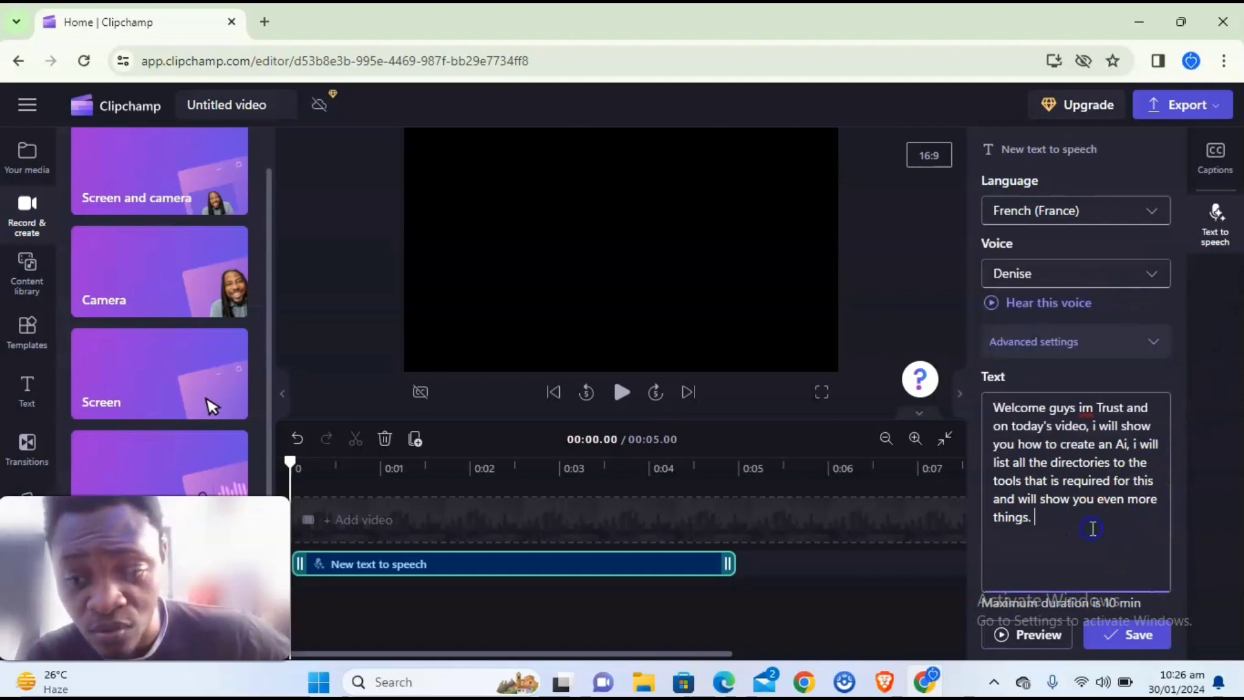
Save the written text as a speech clip on the timeline and view the available export qualities
{"action": "left_click", "coordinate": [1128, 634]}
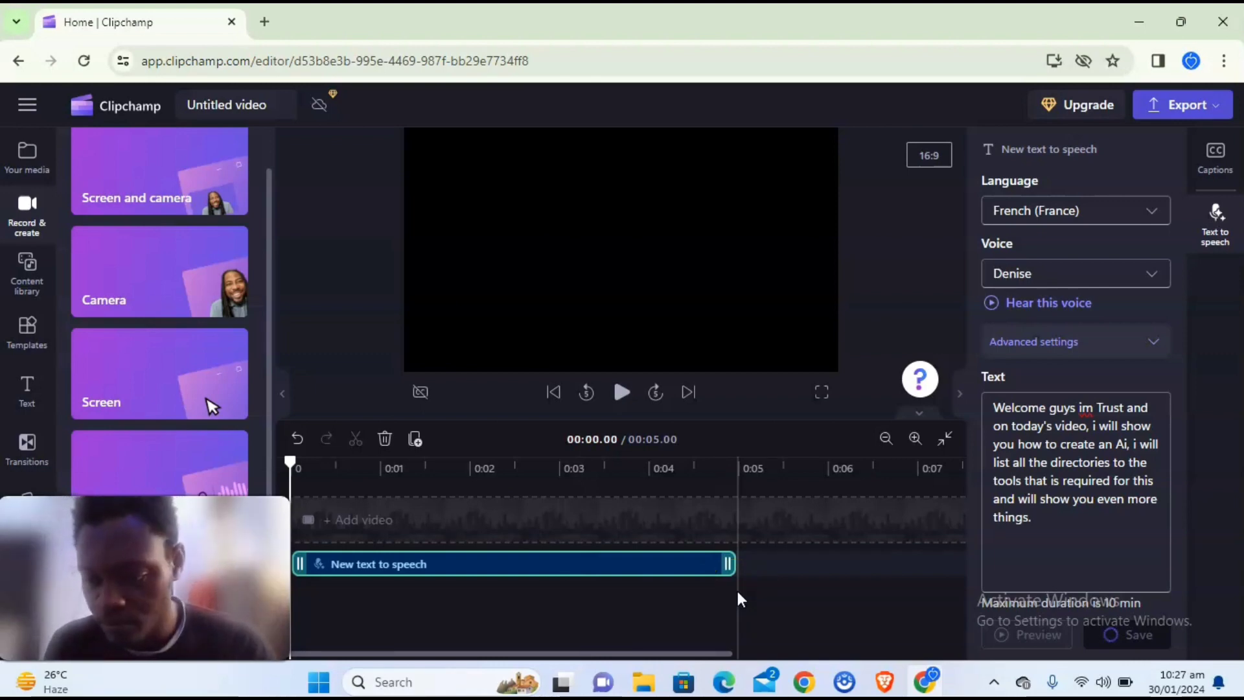
{"action": "left_click", "coordinate": [685, 576]}
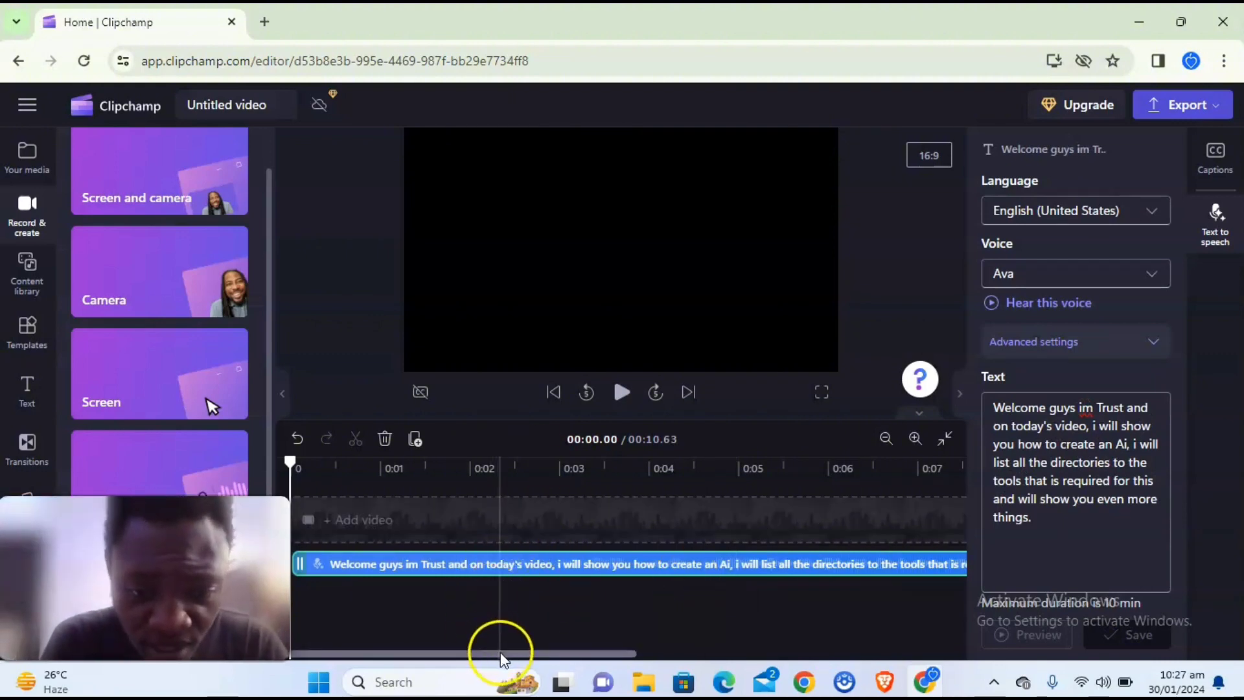
{"action": "left_click_drag", "start_coordinate": [501, 656], "coordinate": [260, 655]}
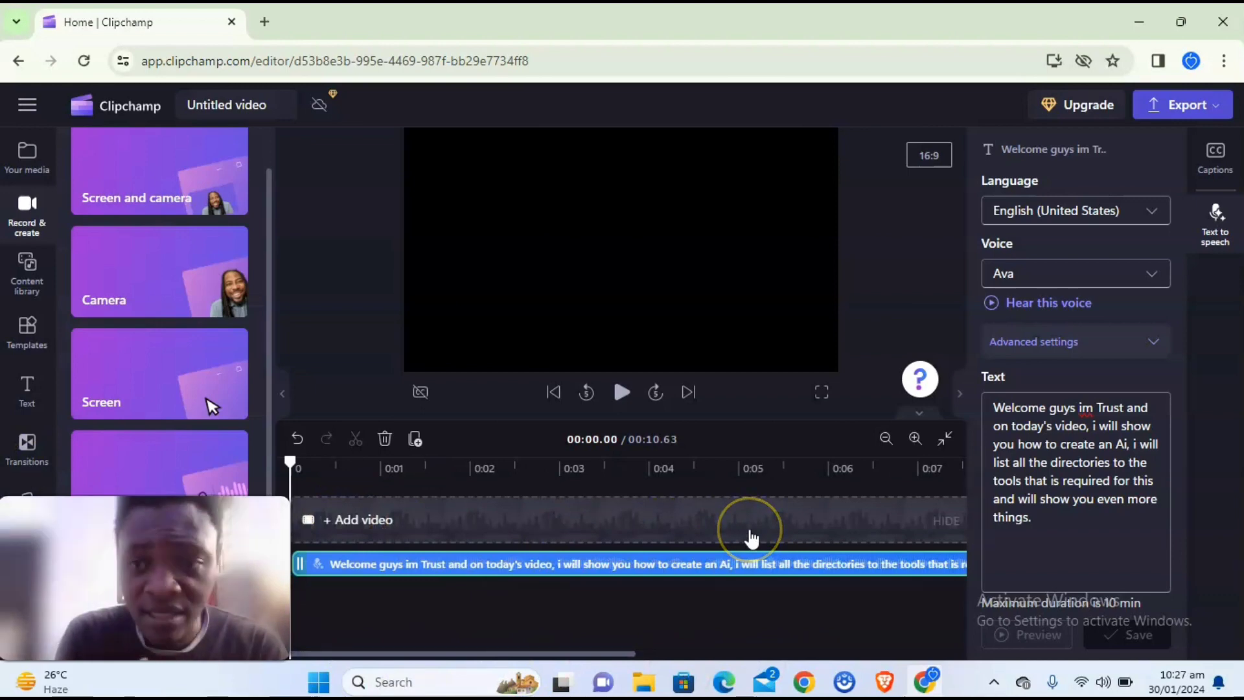
{"action": "left_click", "coordinate": [1191, 106]}
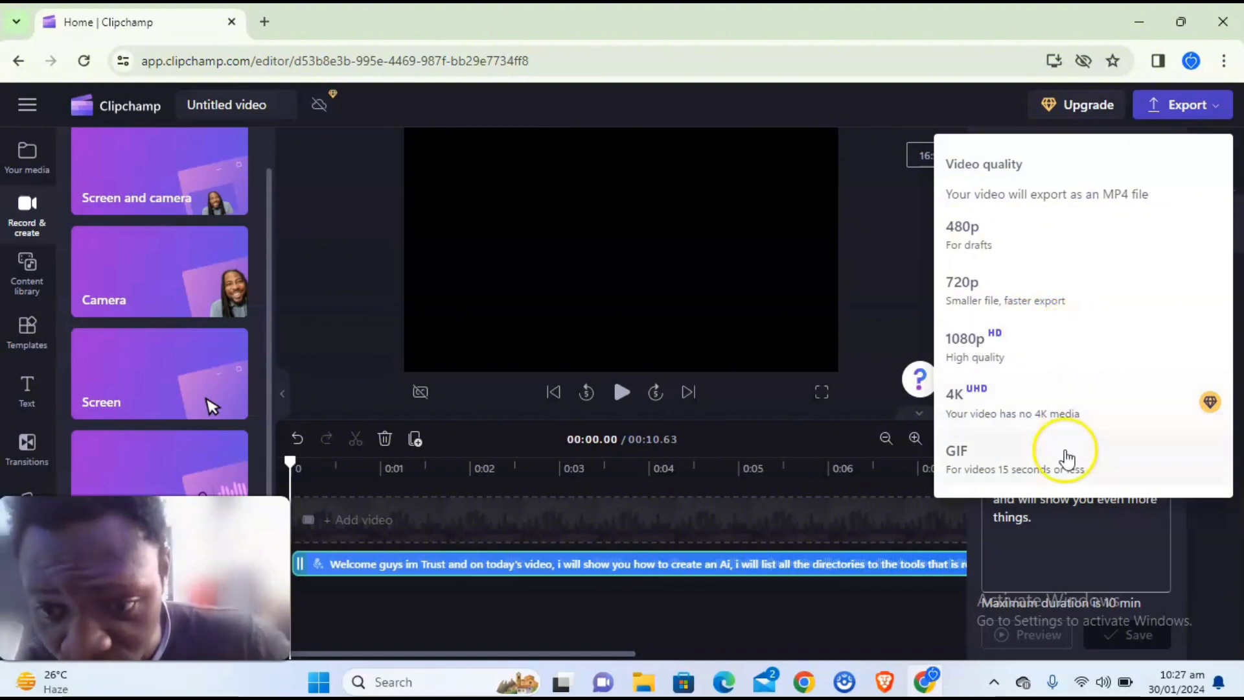
View the media import sources for the empty video track and open the stock videos collection
{"action": "left_click", "coordinate": [371, 519]}
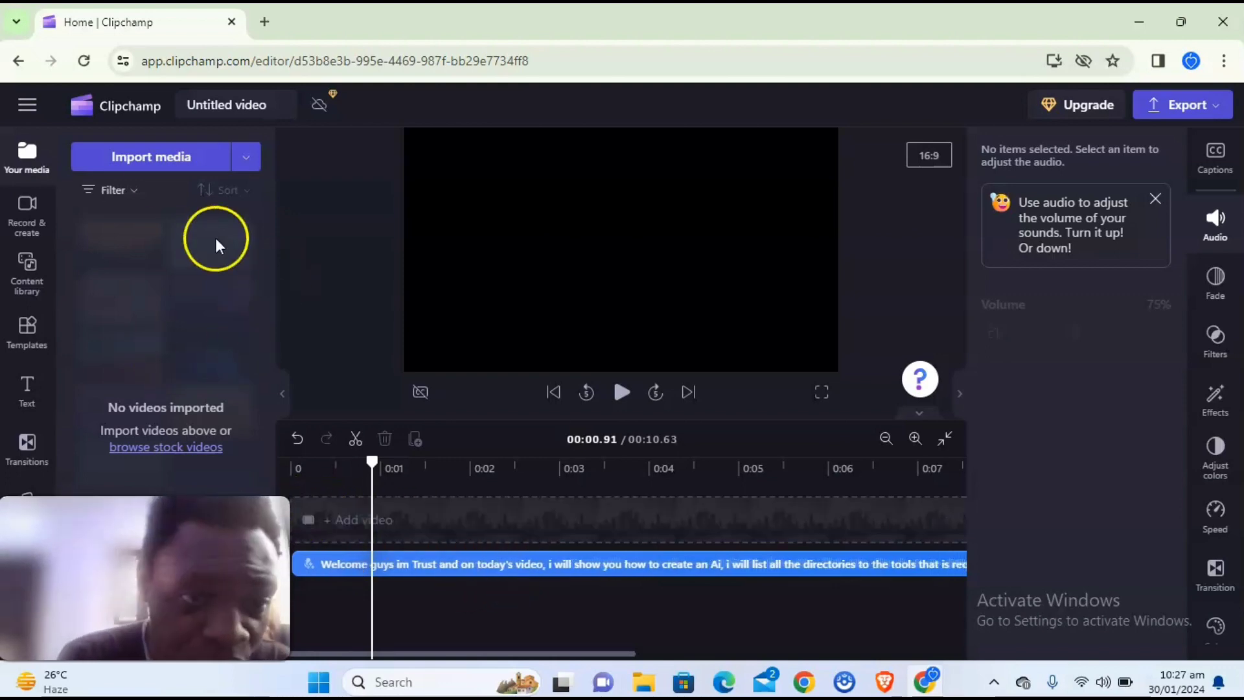
{"action": "left_click", "coordinate": [241, 162]}
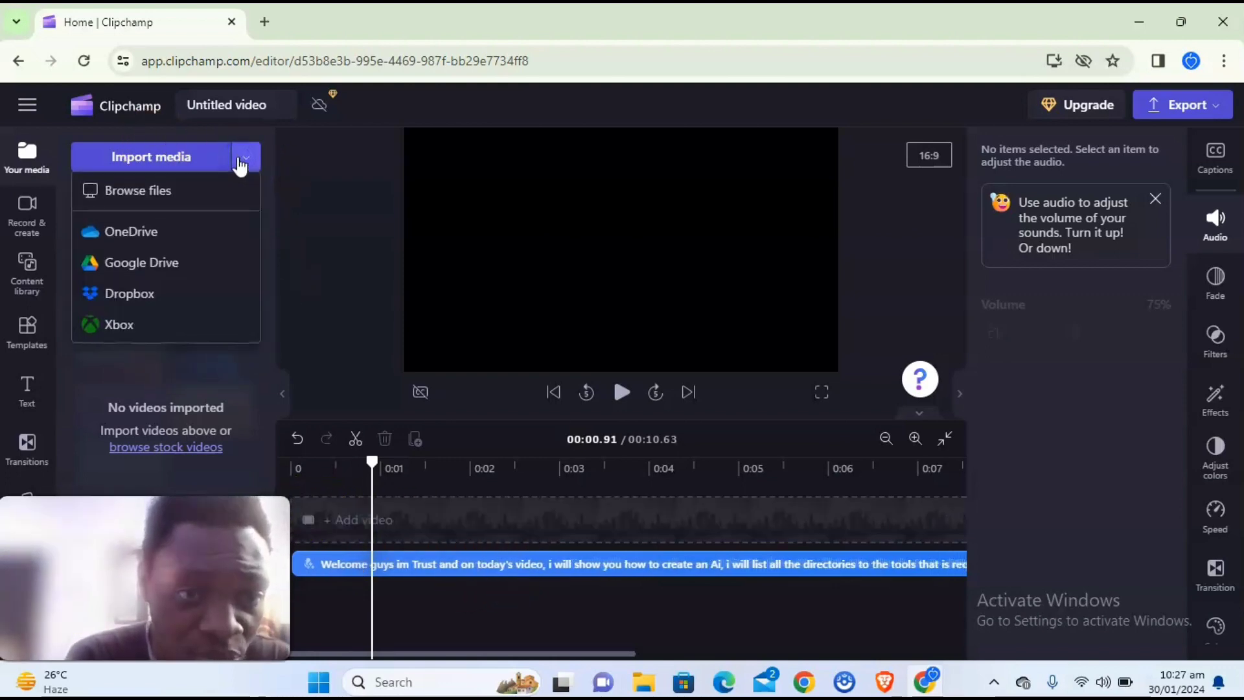
{"action": "left_click", "coordinate": [197, 372]}
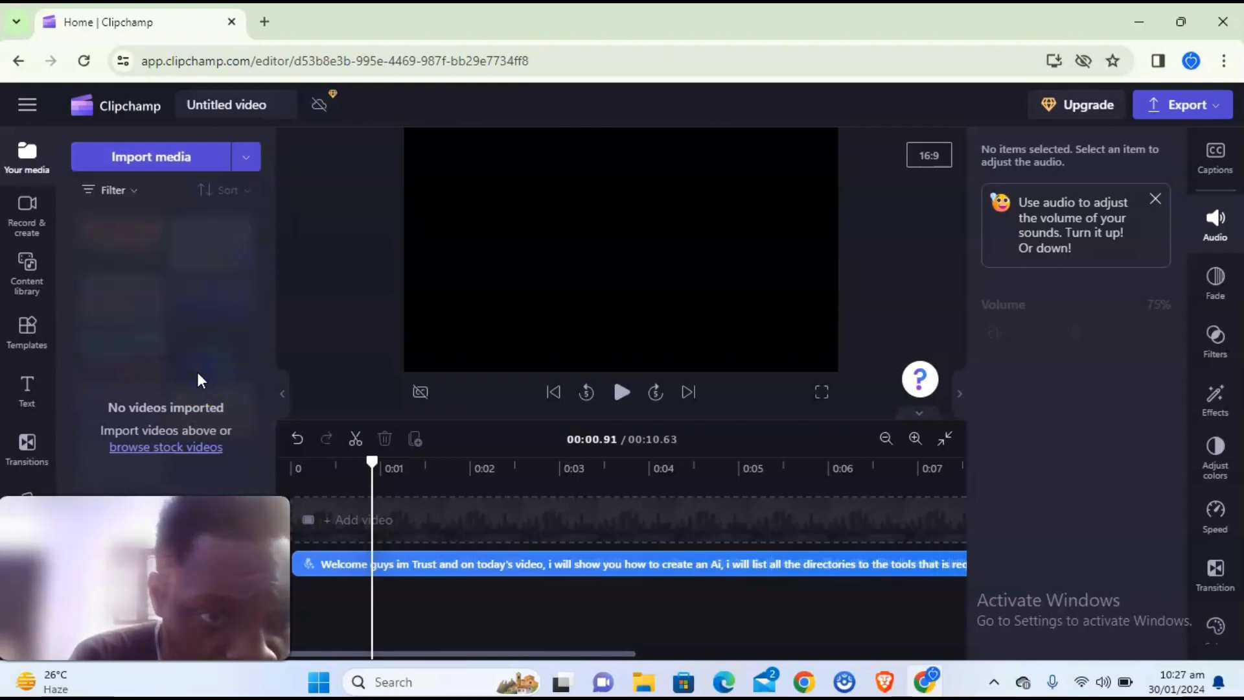
{"action": "left_click", "coordinate": [186, 449]}
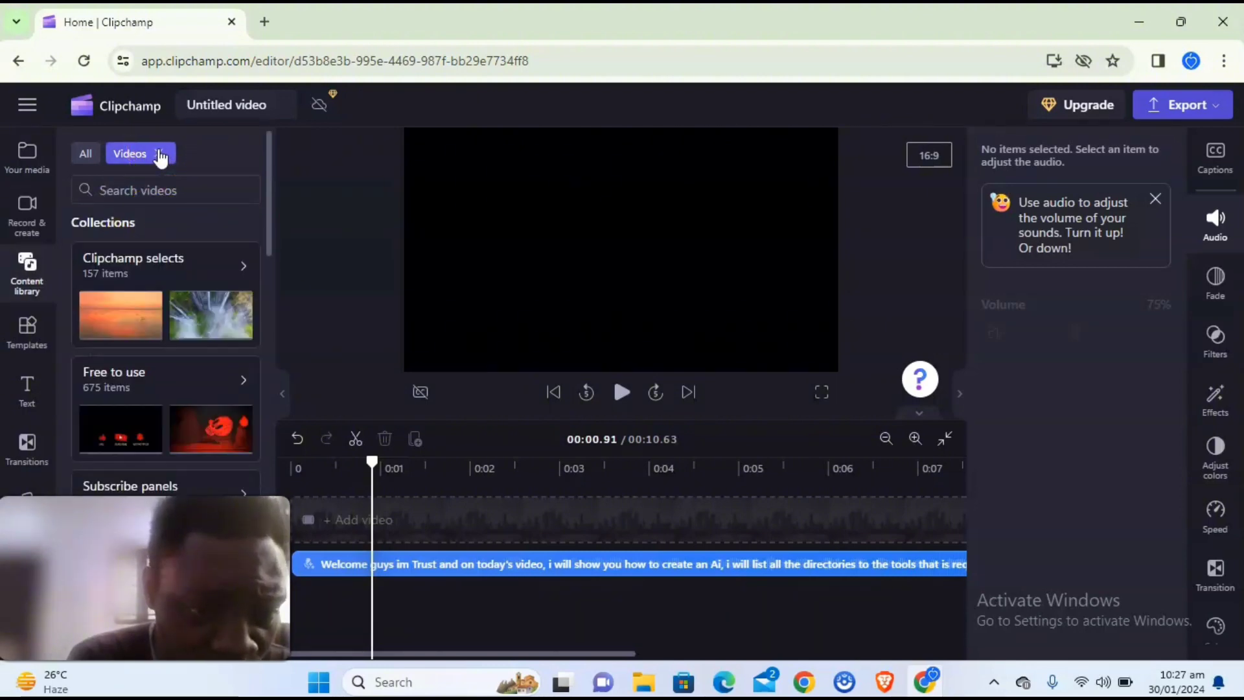
Clear the Videos filter and look through the content library's audio categories and trending searches
{"action": "left_click", "coordinate": [160, 155]}
{"action": "left_click", "coordinate": [194, 157]}
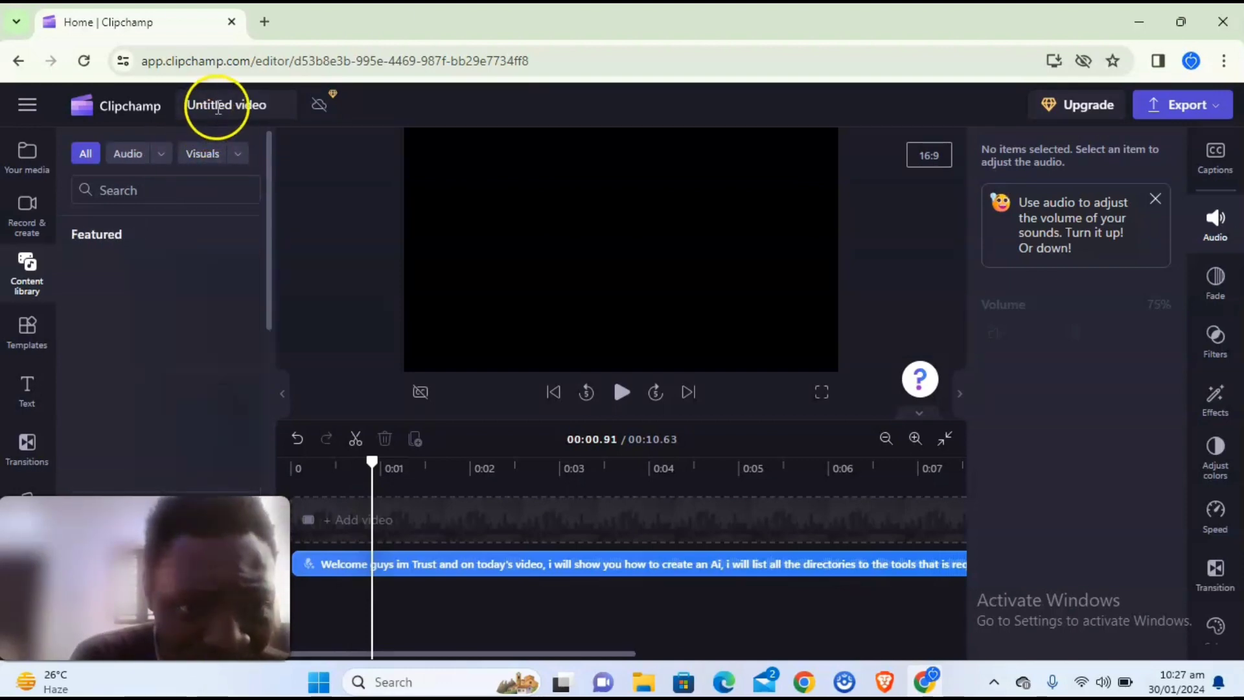
{"action": "left_click", "coordinate": [160, 158]}
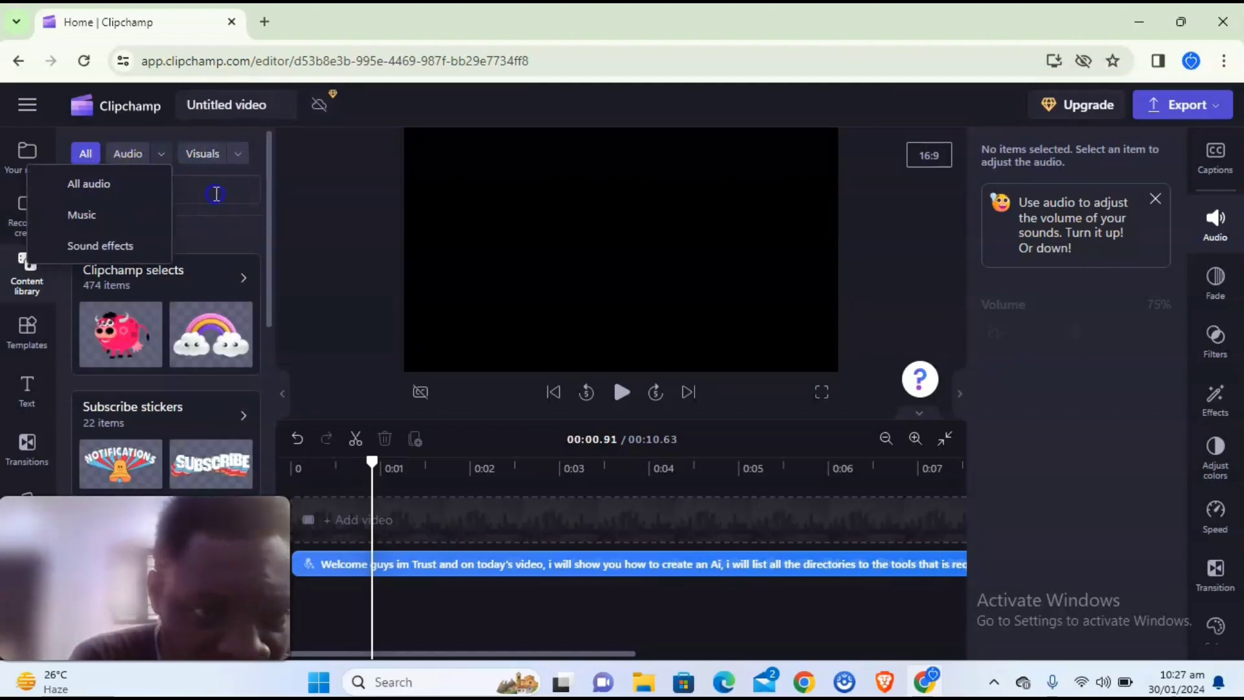
{"action": "left_click", "coordinate": [216, 192]}
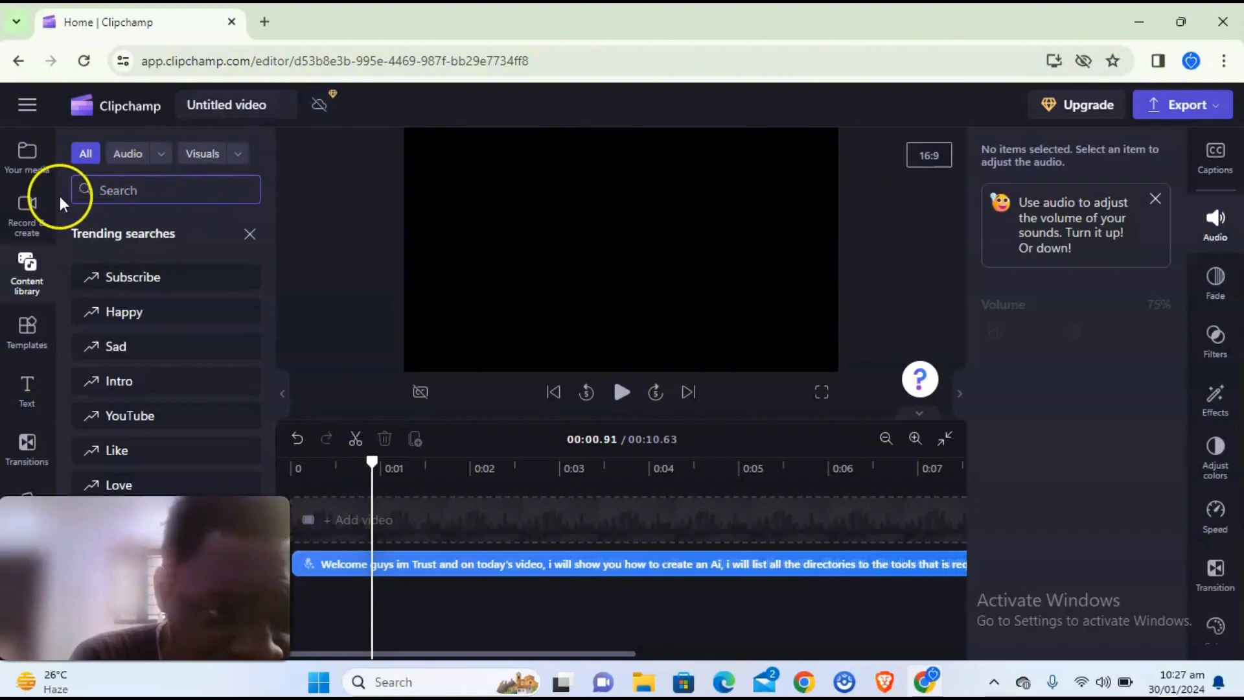
{"action": "left_click", "coordinate": [162, 156]}
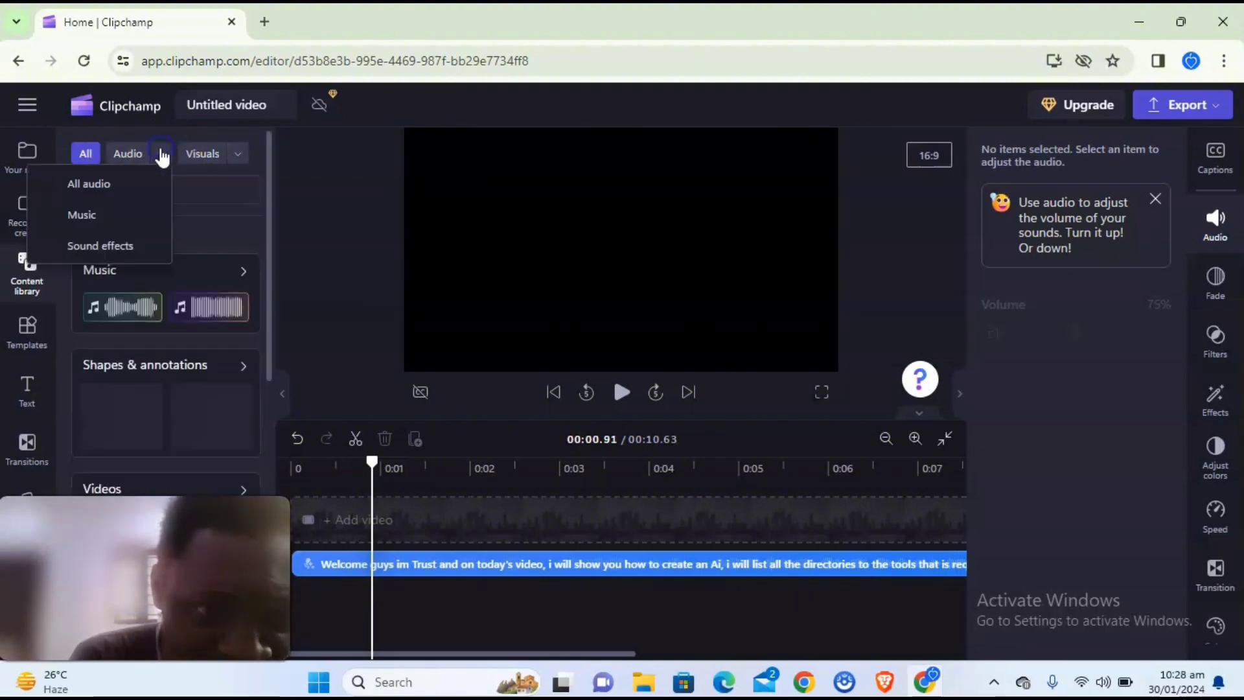
{"action": "left_click", "coordinate": [126, 157]}
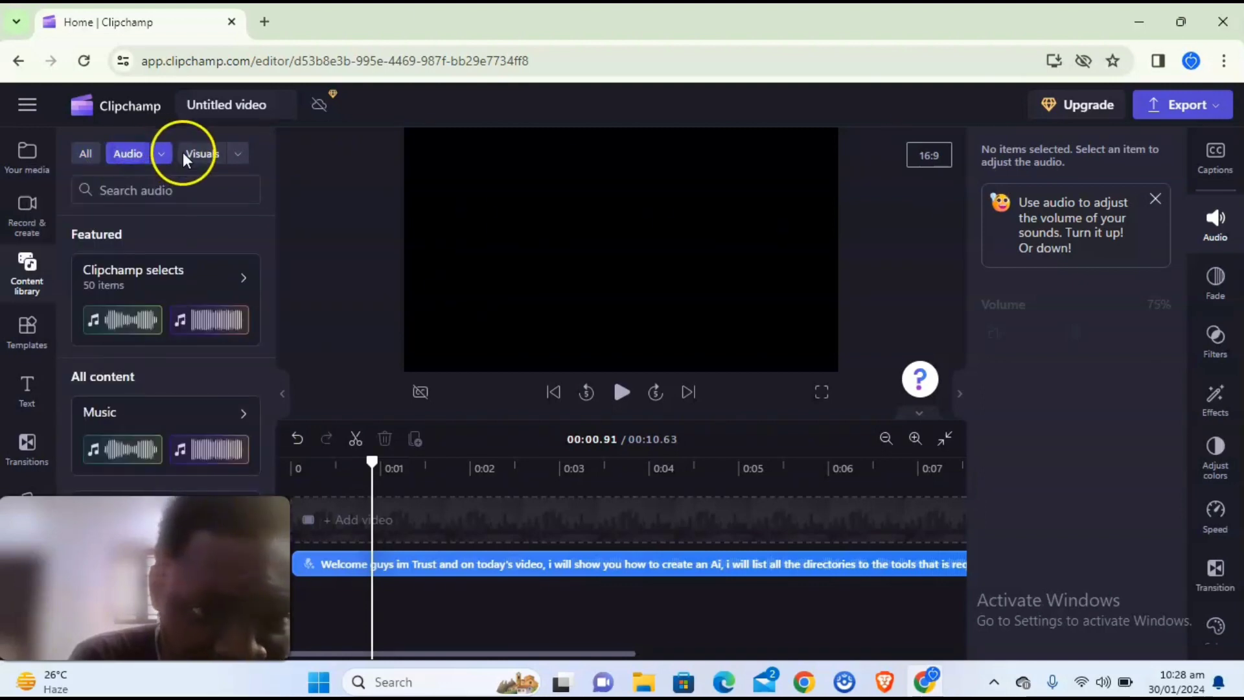
{"action": "left_click", "coordinate": [161, 156]}
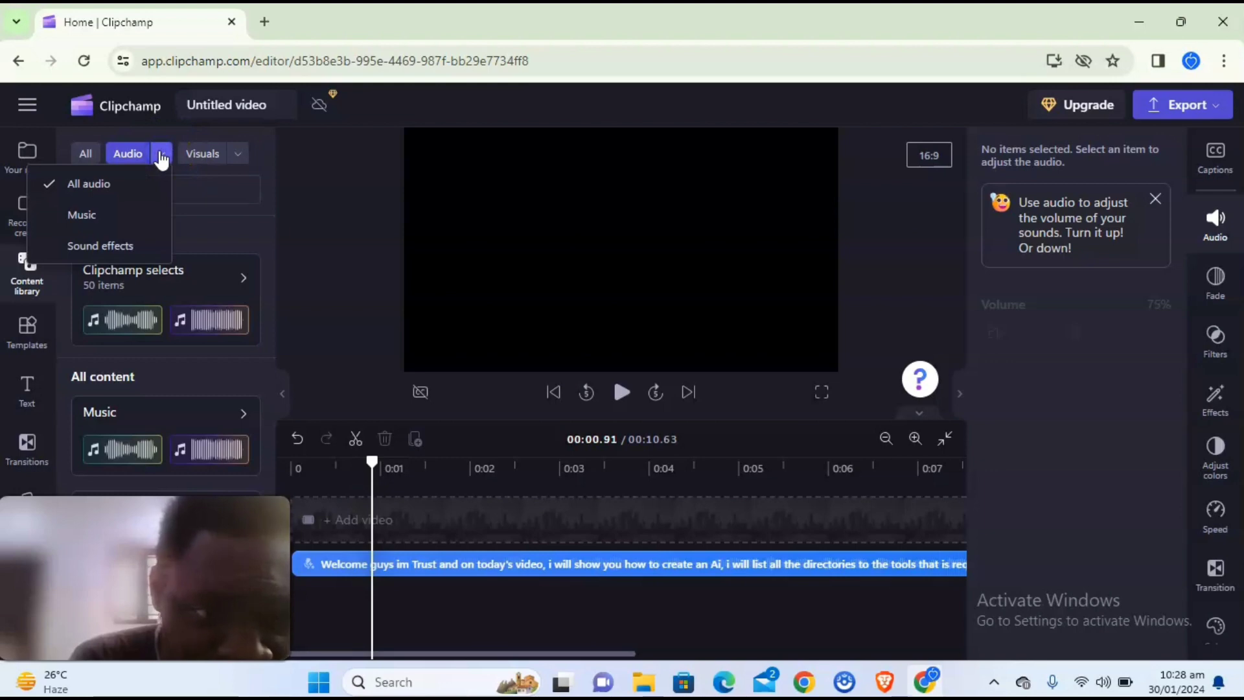
{"action": "left_click", "coordinate": [130, 154]}
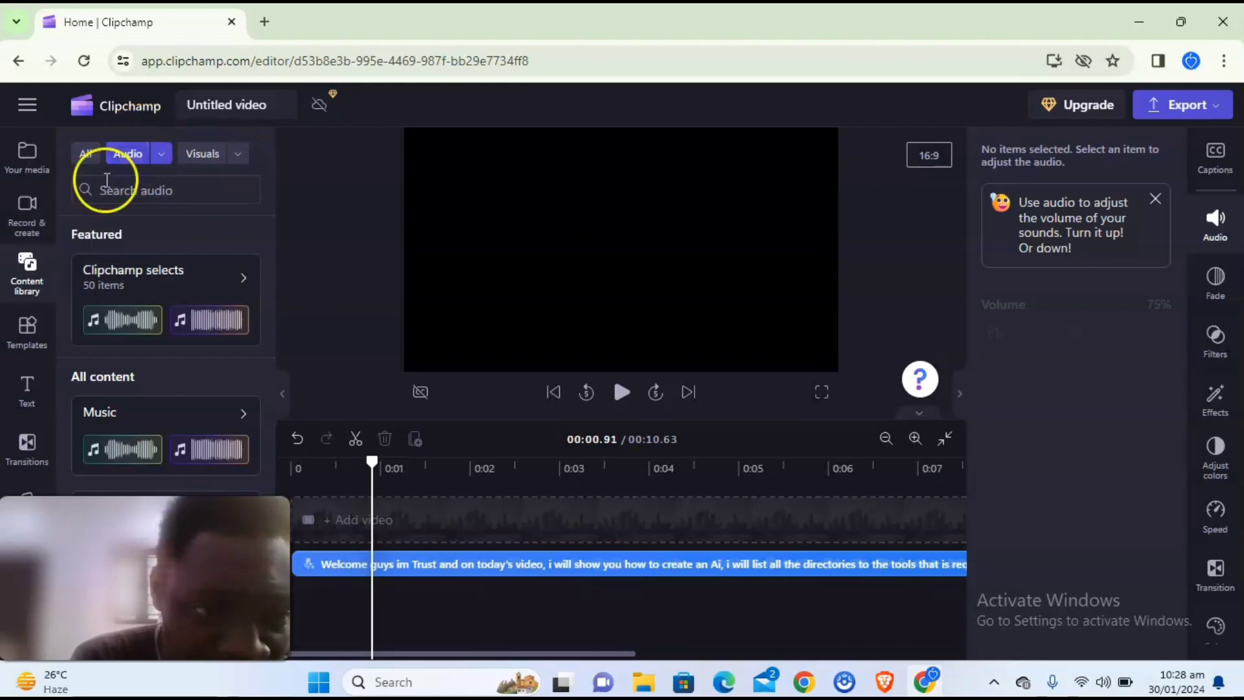
{"action": "left_click", "coordinate": [127, 162]}
{"action": "left_click", "coordinate": [150, 190]}
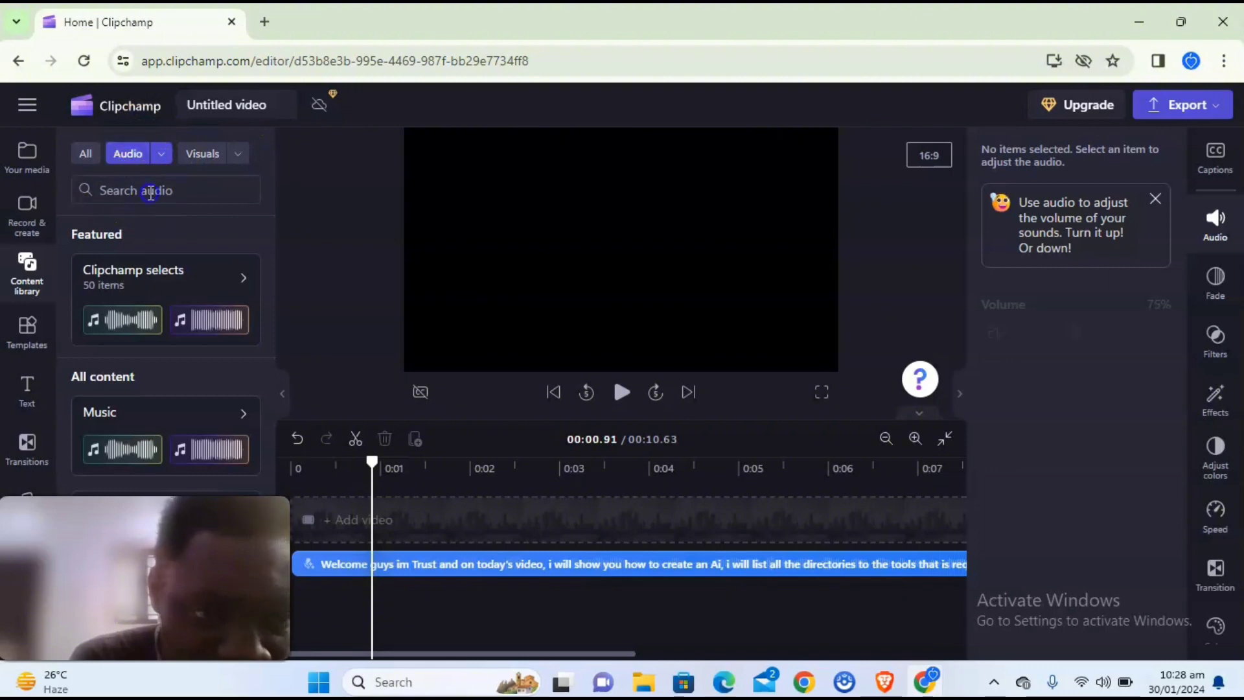
Find the Block colors image collection in the full content library and add the green block color to the timeline
{"action": "left_click", "coordinate": [26, 267]}
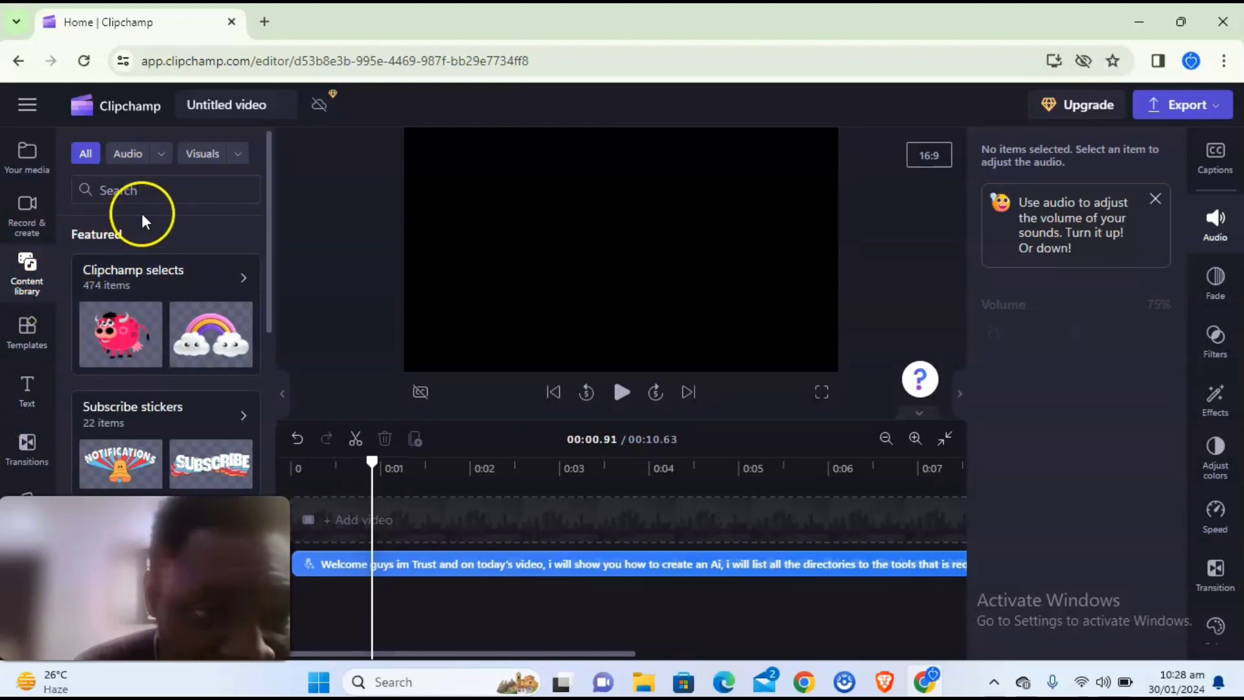
{"action": "scroll", "coordinate": [198, 265], "scroll_direction": "down", "scroll_amount": 6}
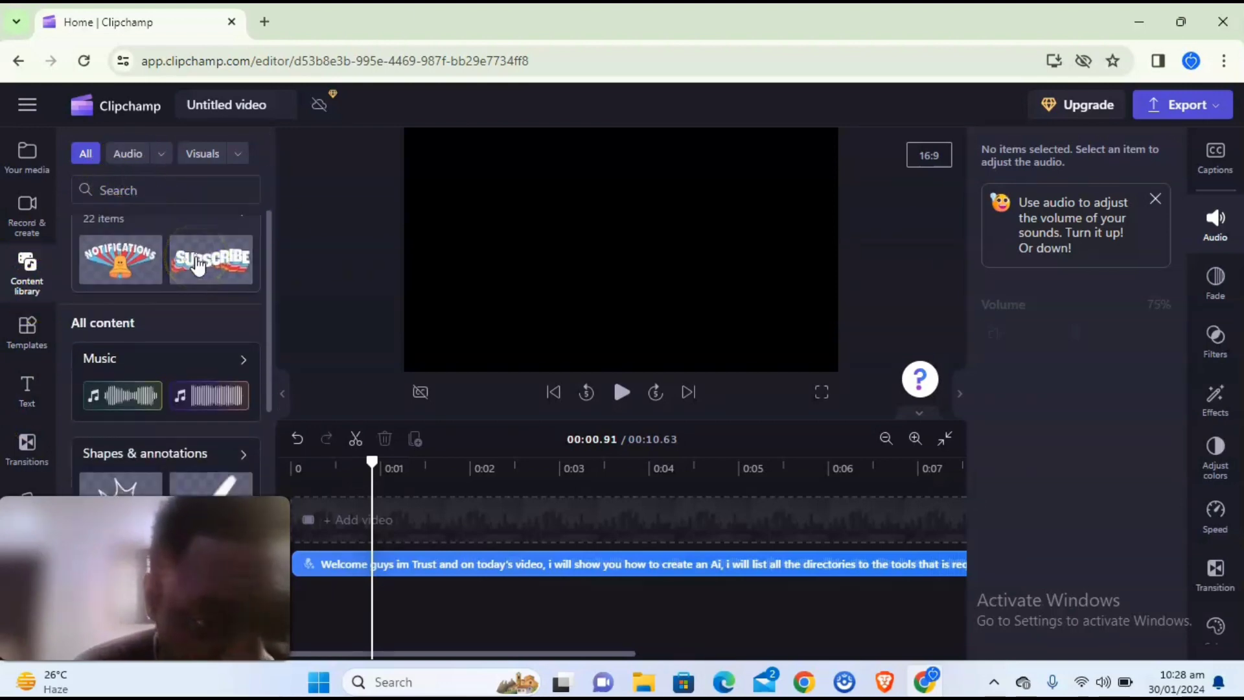
{"action": "scroll", "coordinate": [198, 266], "scroll_direction": "down", "scroll_amount": 2}
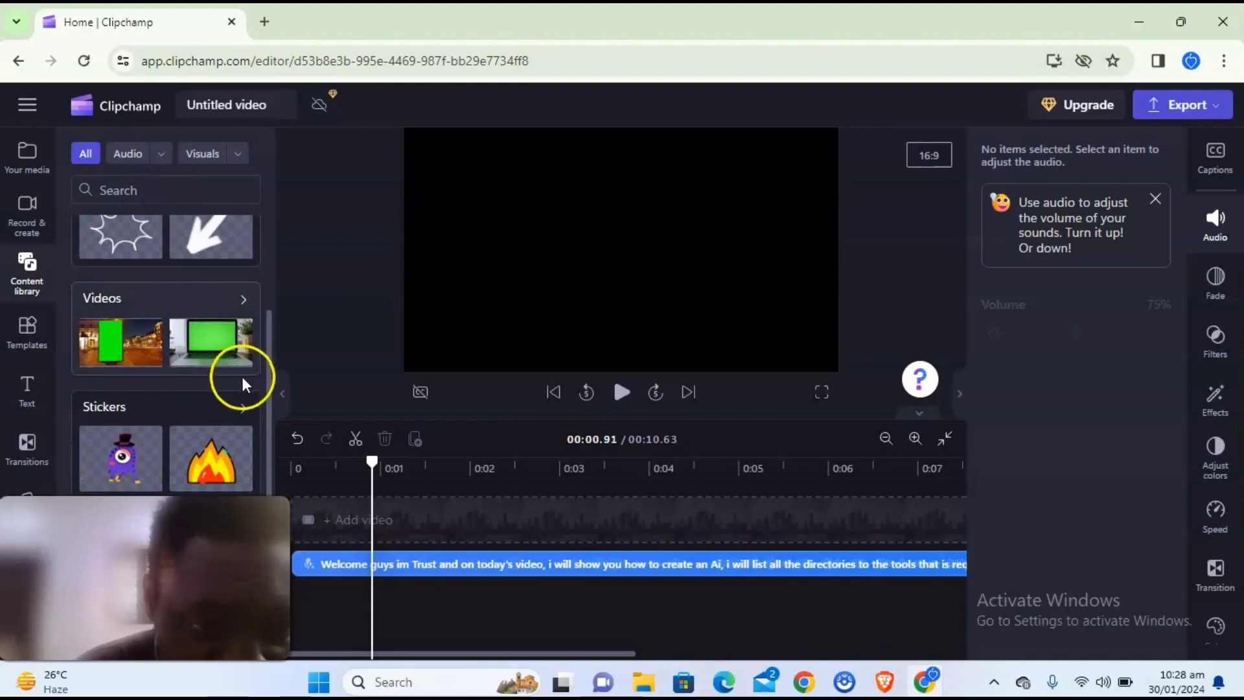
{"action": "scroll", "coordinate": [230, 355], "scroll_direction": "down", "scroll_amount": 4}
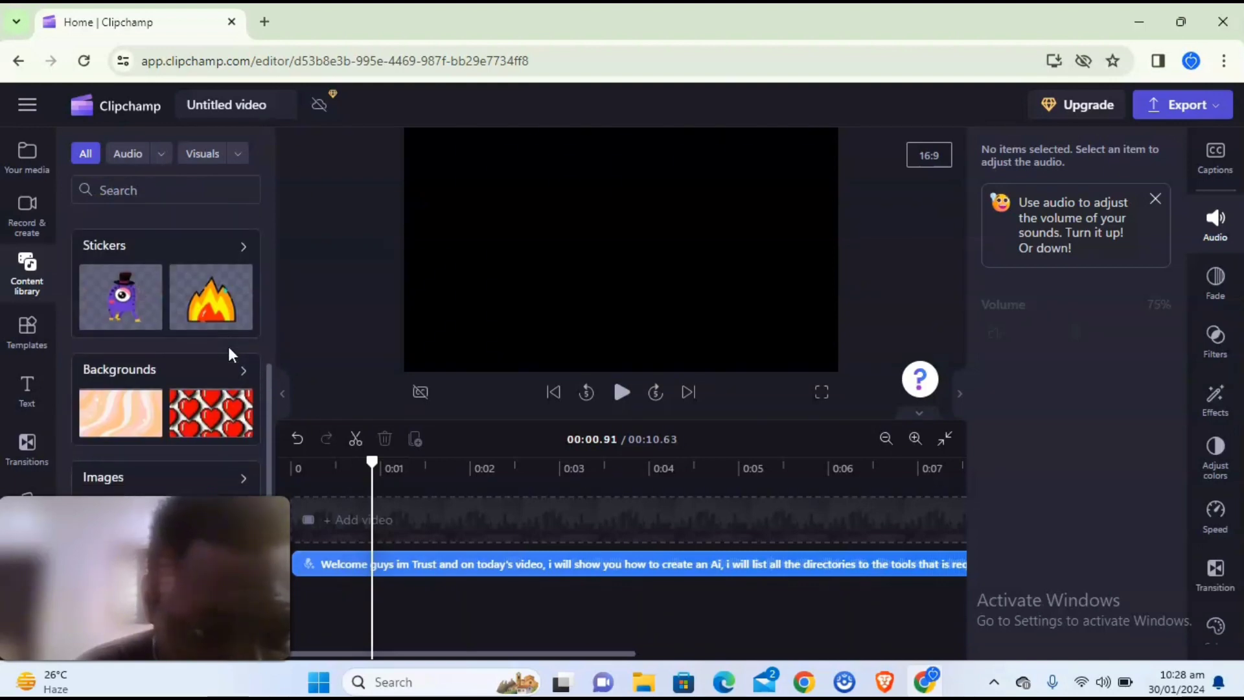
{"action": "left_click", "coordinate": [243, 360]}
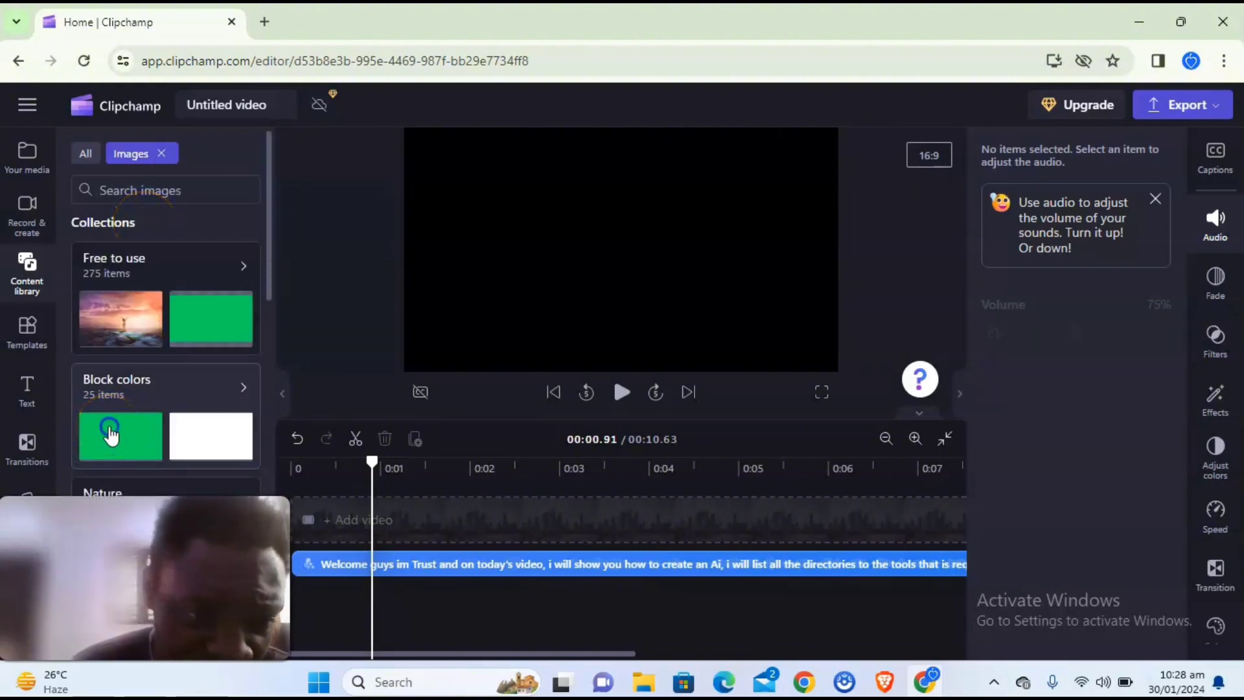
{"action": "left_click", "coordinate": [110, 433]}
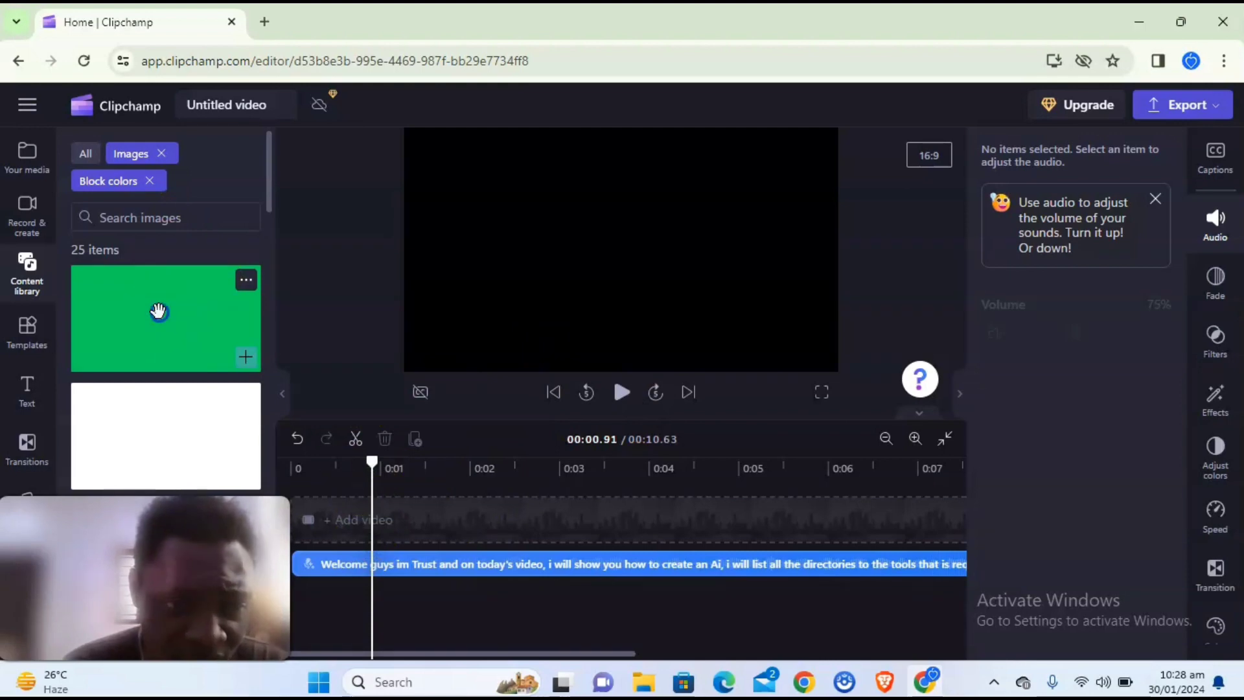
{"action": "left_click", "coordinate": [252, 353]}
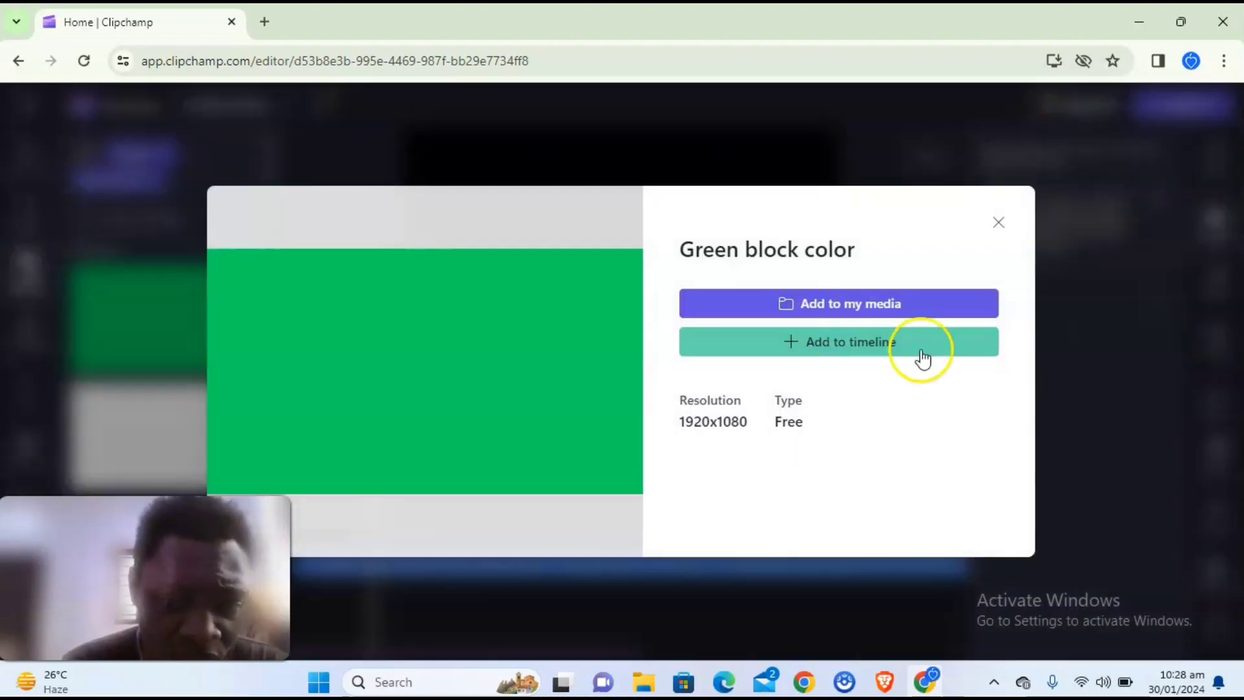
{"action": "left_click", "coordinate": [857, 343]}
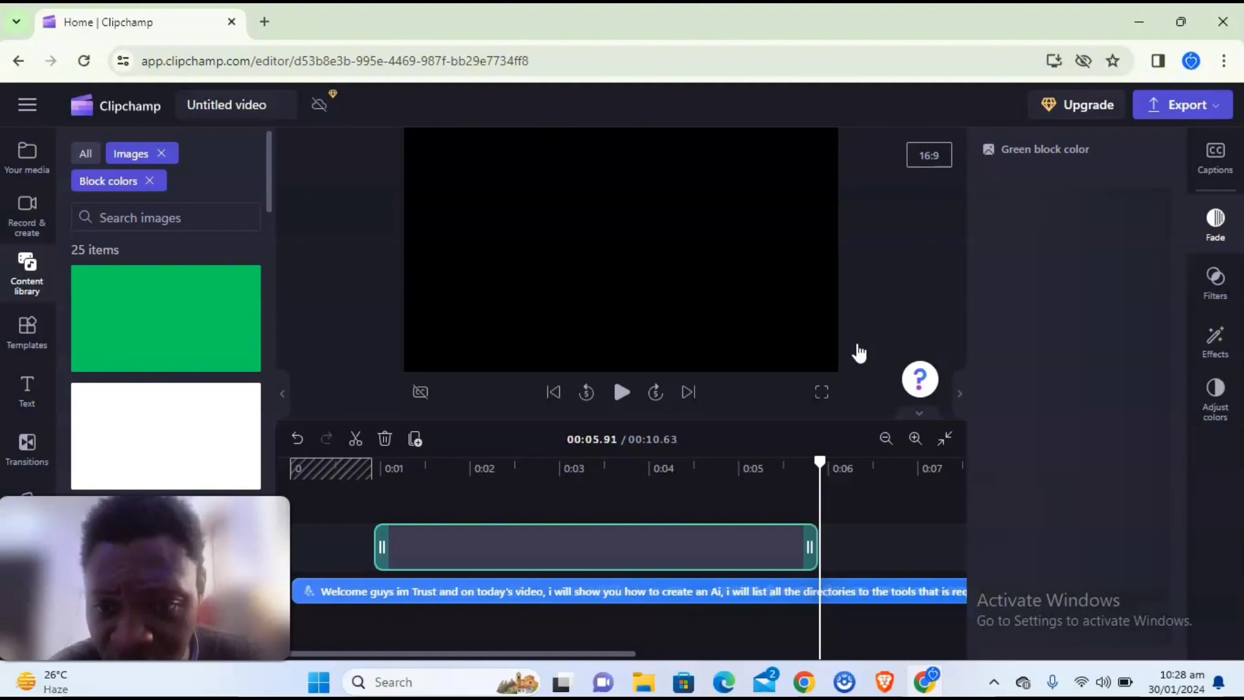
Extend the green block clip's start to 0 seconds and trim its end to match the end of the voiceover
{"action": "left_click", "coordinate": [570, 534]}
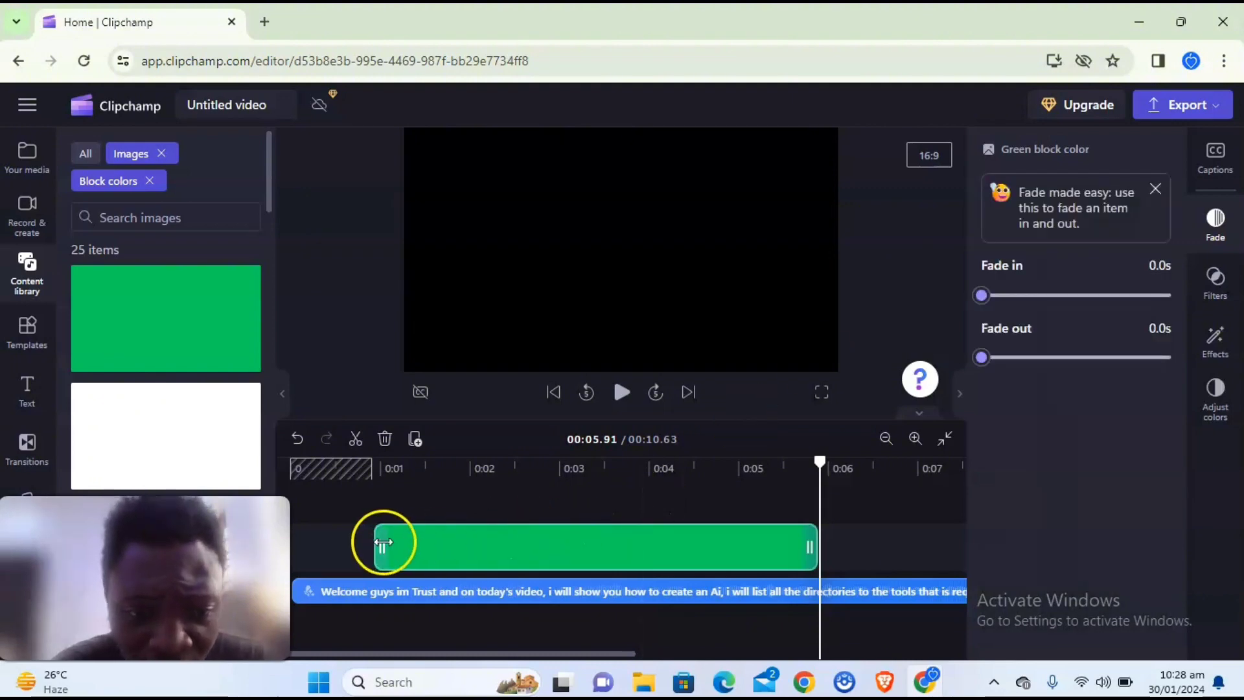
{"action": "left_click_drag", "start_coordinate": [384, 541], "coordinate": [294, 545]}
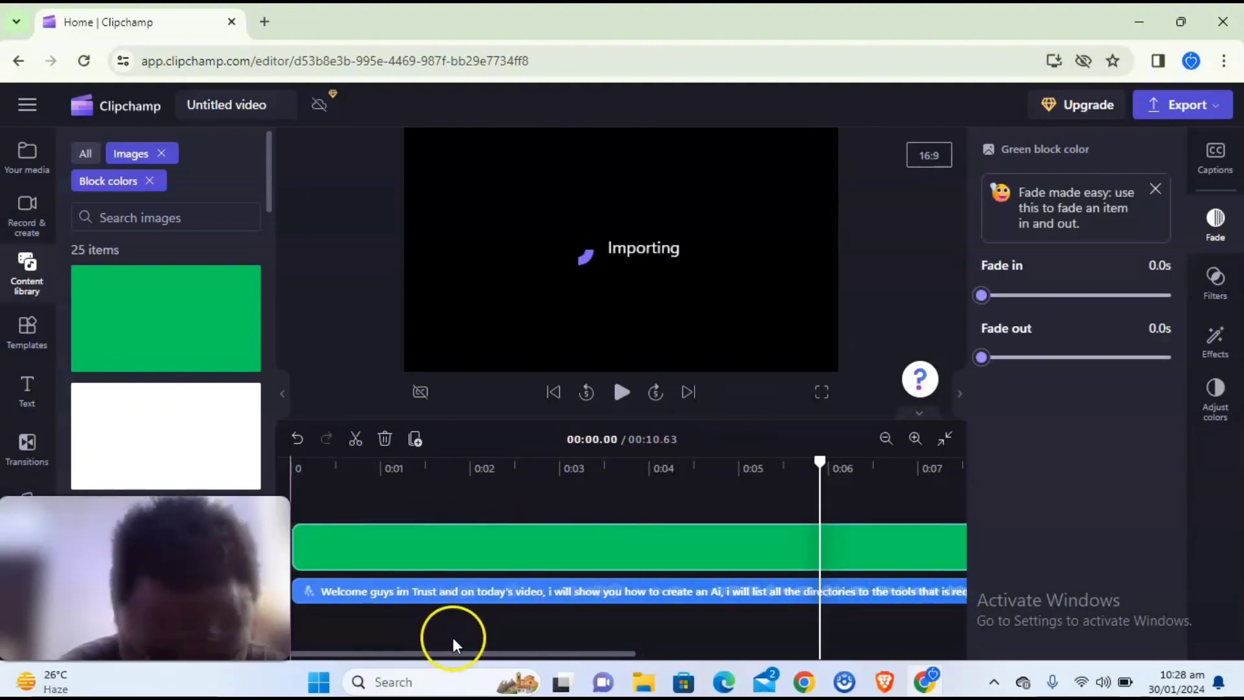
{"action": "scroll", "coordinate": [453, 635], "scroll_direction": "right", "scroll_amount": 5}
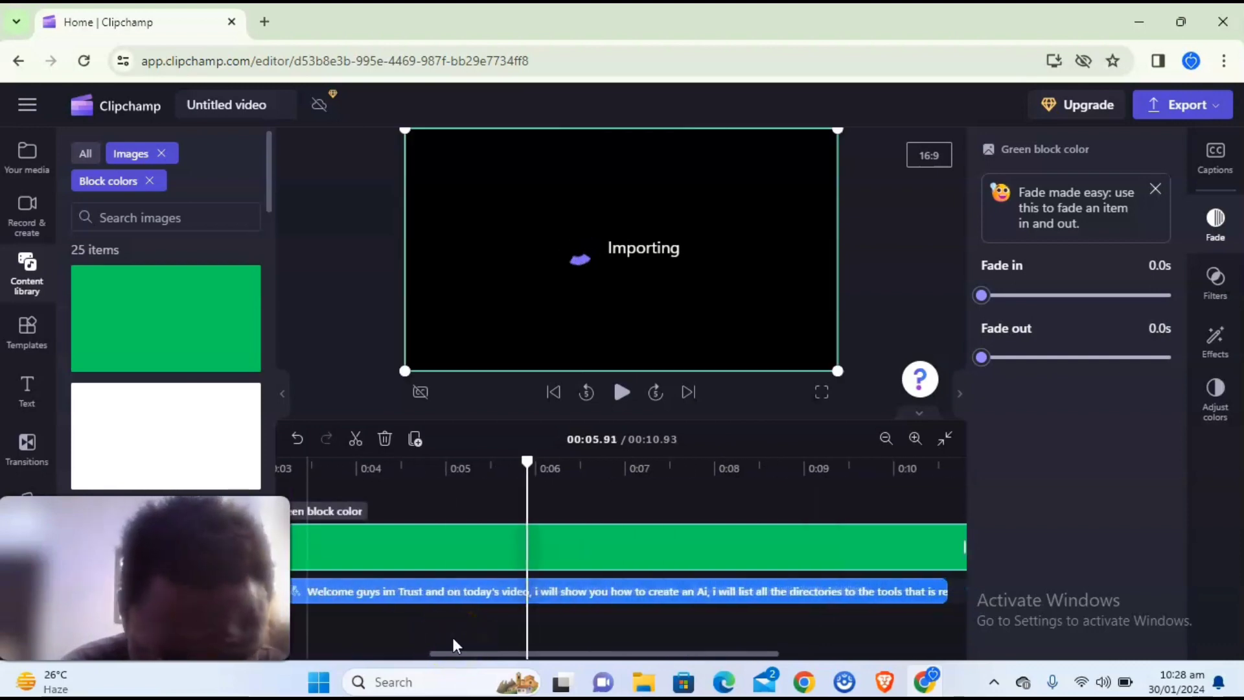
{"action": "scroll", "coordinate": [452, 635], "scroll_direction": "right", "scroll_amount": 2}
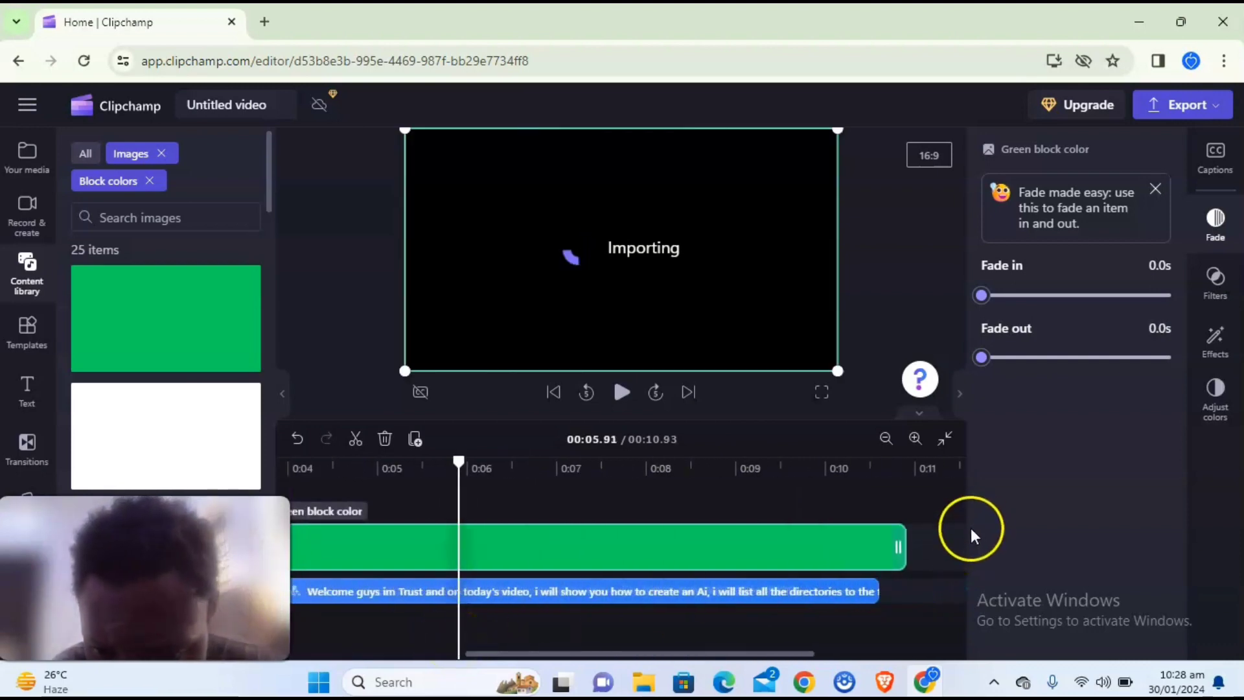
{"action": "scroll", "coordinate": [970, 528], "scroll_direction": "right", "scroll_amount": 2}
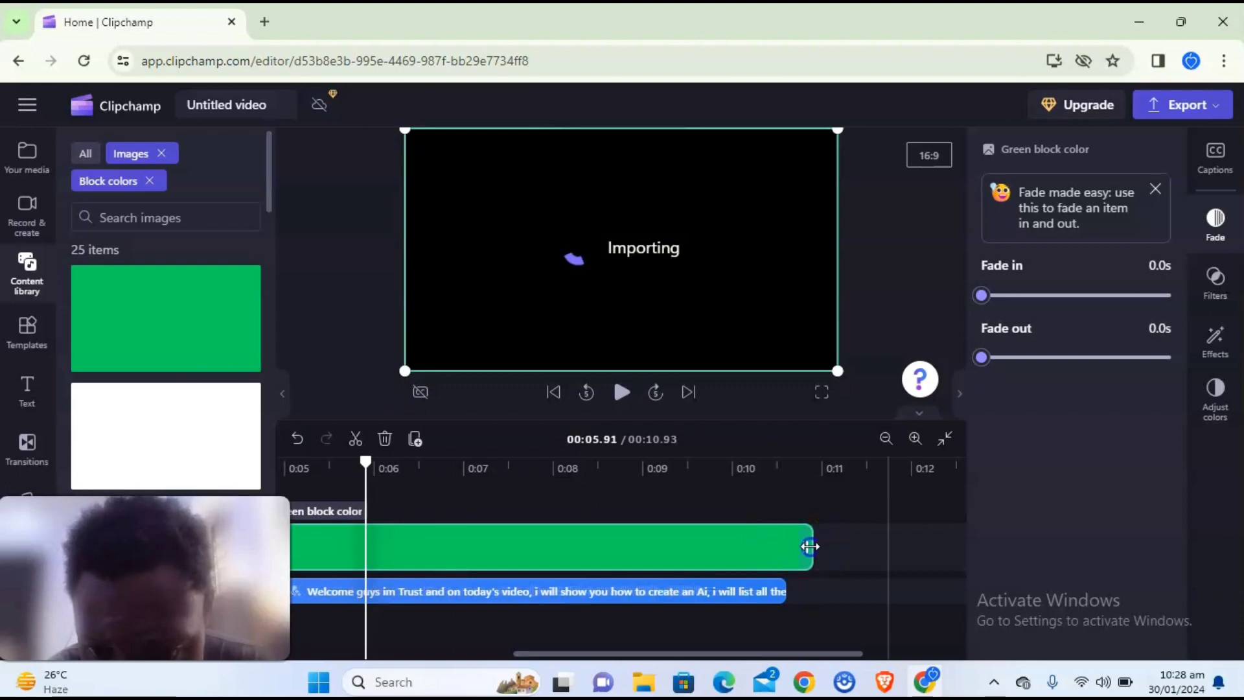
{"action": "left_click_drag", "start_coordinate": [778, 560], "coordinate": [785, 557]}
{"action": "left_click_drag", "start_coordinate": [624, 654], "coordinate": [156, 689]}
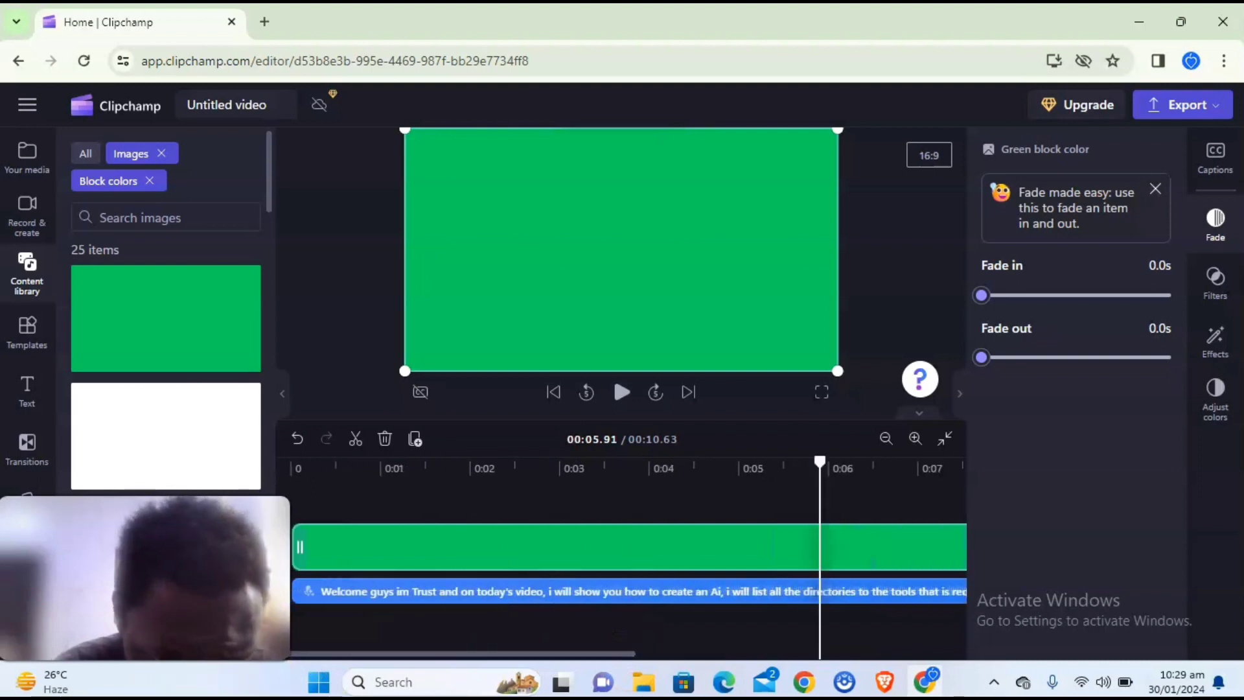
Extend the green block clip at its start to about 11.47 seconds and export the video in 1080p
{"action": "left_click_drag", "start_coordinate": [303, 549], "coordinate": [227, 550]}
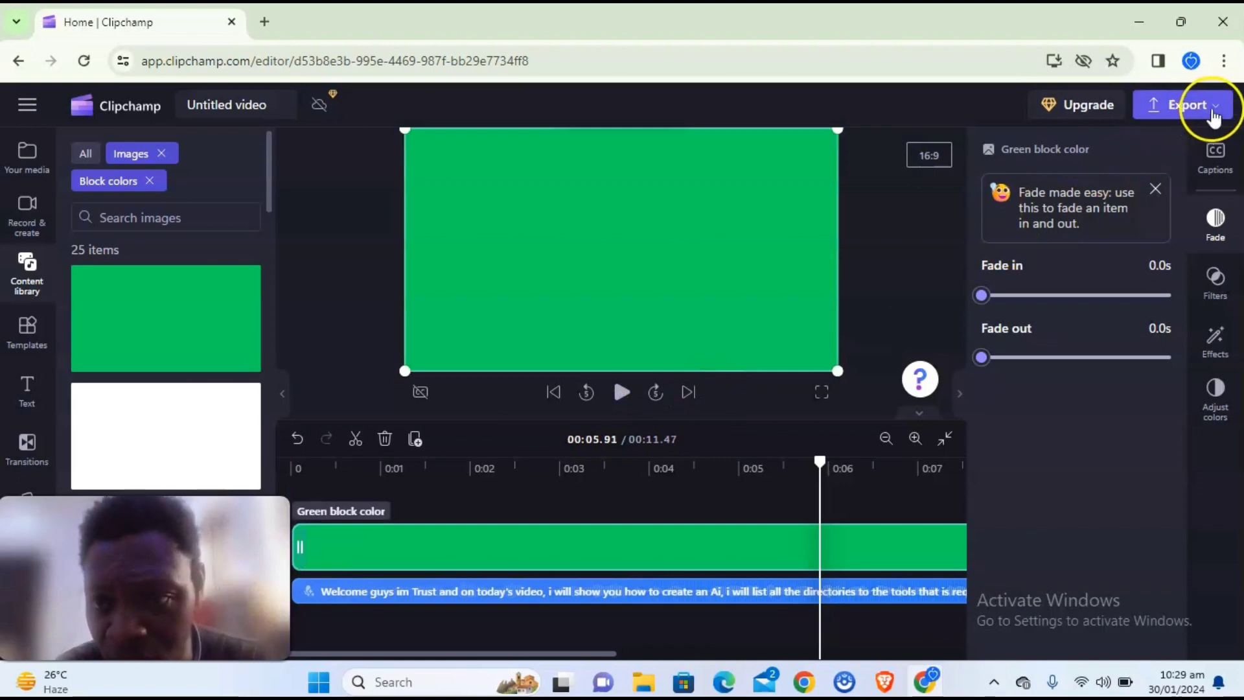
{"action": "left_click", "coordinate": [1218, 106]}
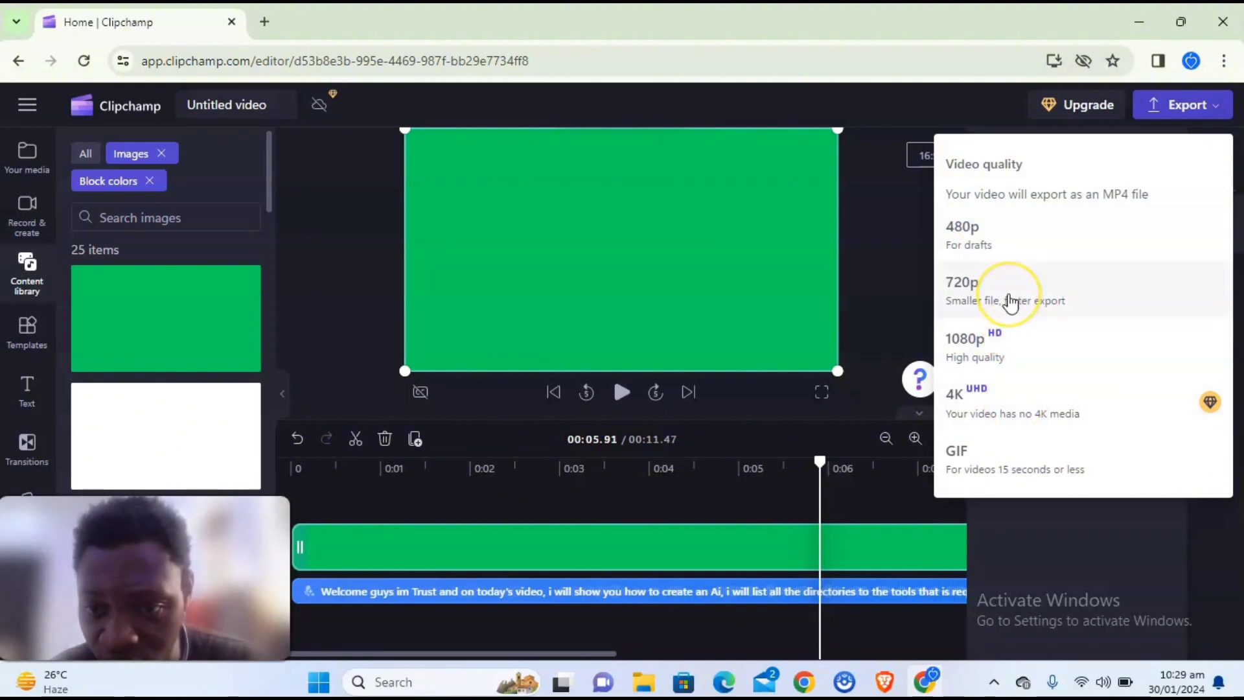
{"action": "left_click", "coordinate": [1043, 353]}
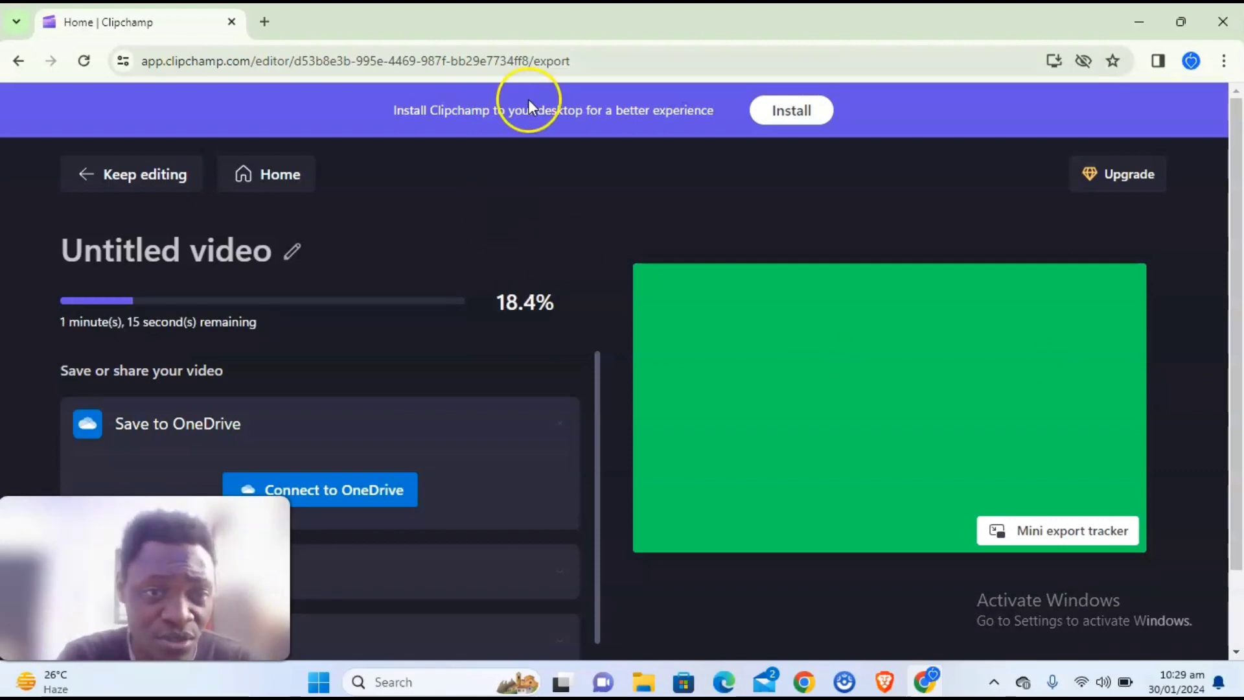
Search Google for "video to audio converter" in a new browser tab, keeping the Clipchamp export page open
{"action": "left_click", "coordinate": [267, 21]}
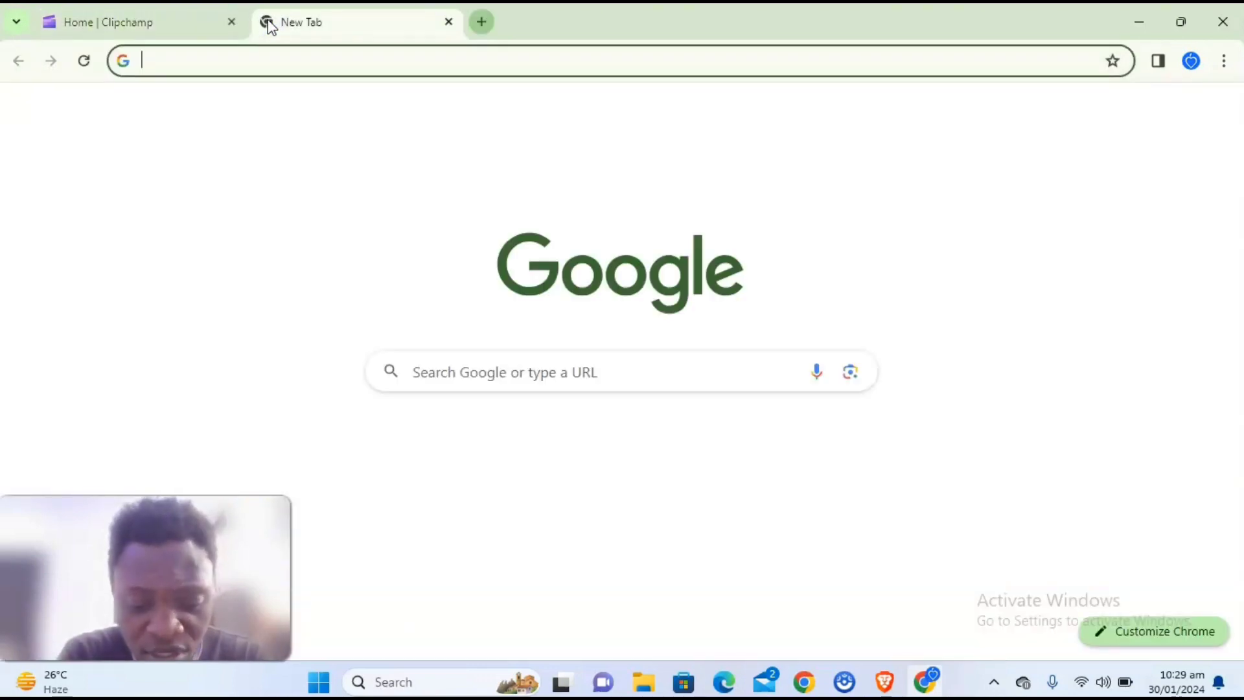
{"action": "type", "text": "video to "}
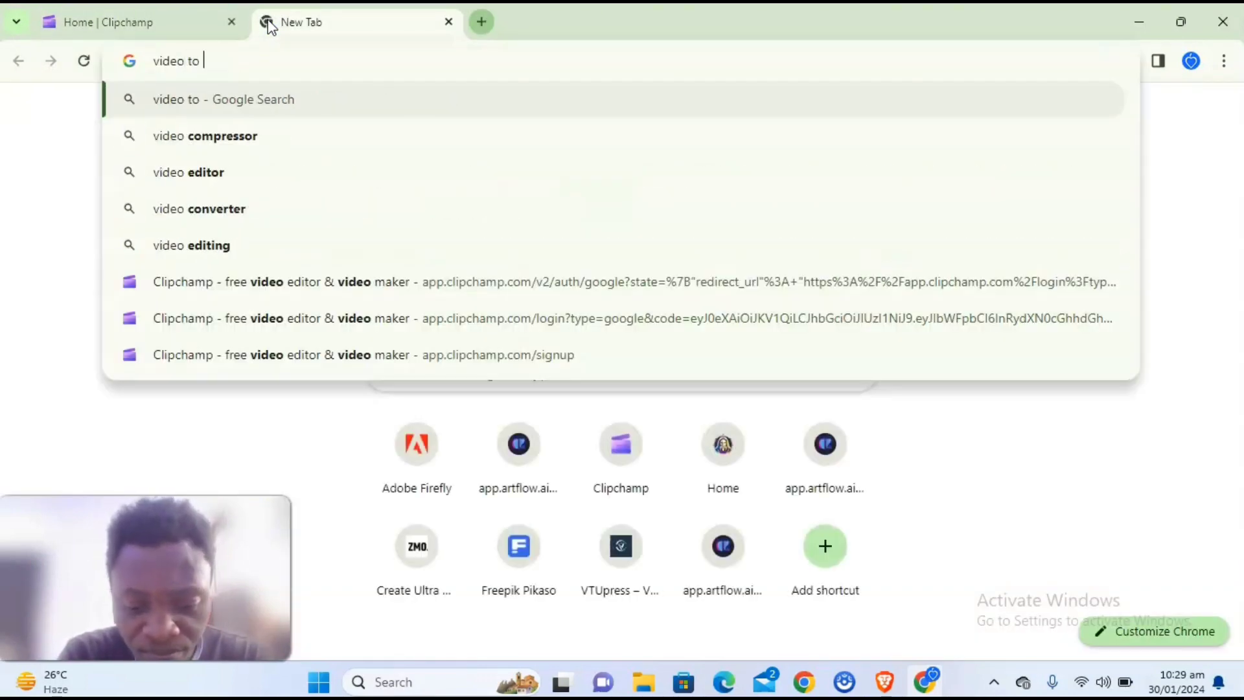
{"action": "type", "text": "audio con"}
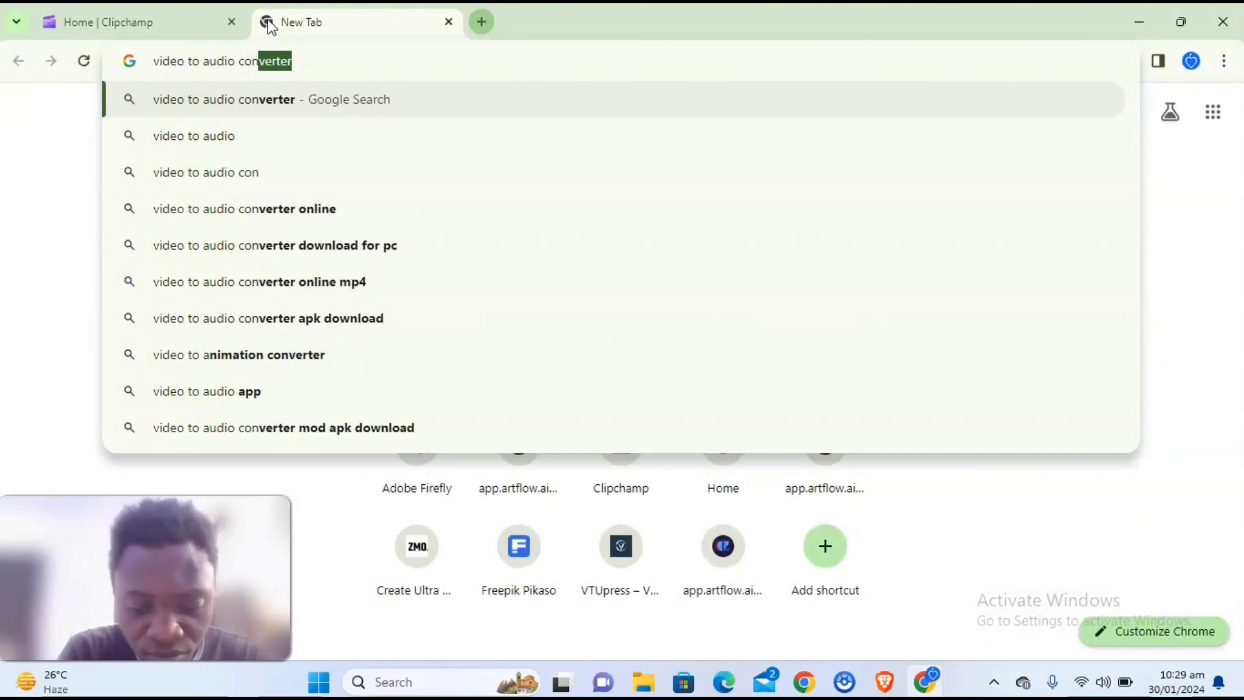
{"action": "type", "text": "verter"}
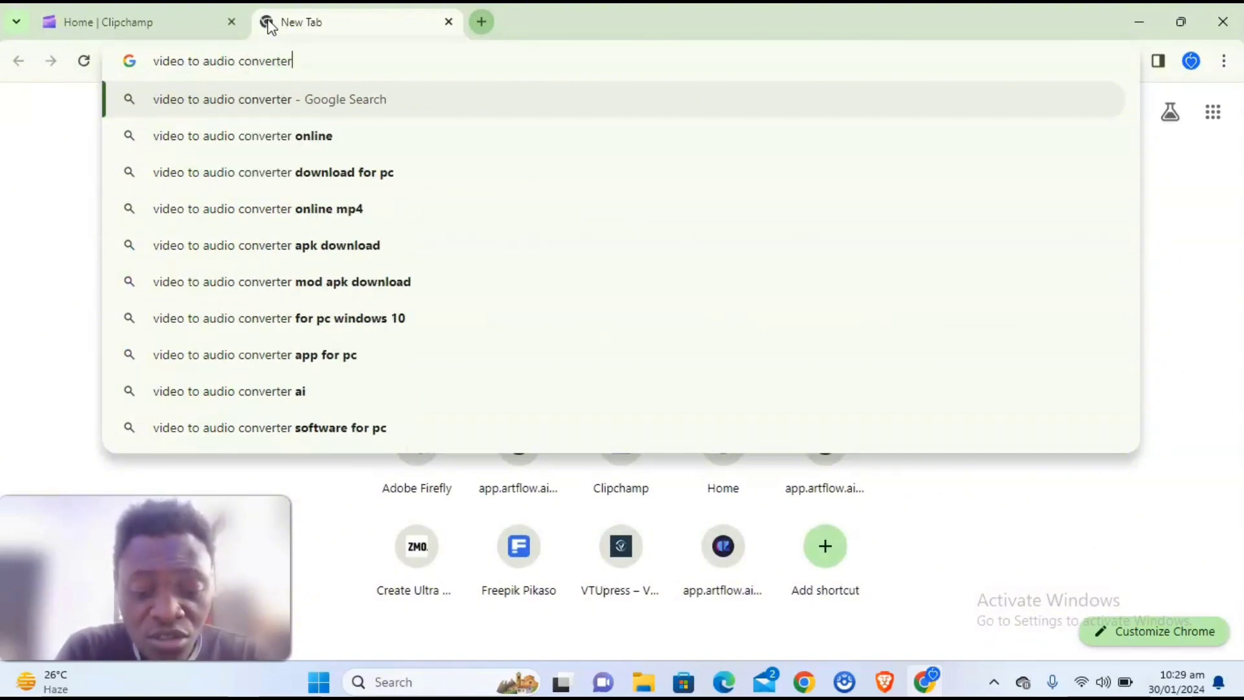
{"action": "key", "text": "Return"}
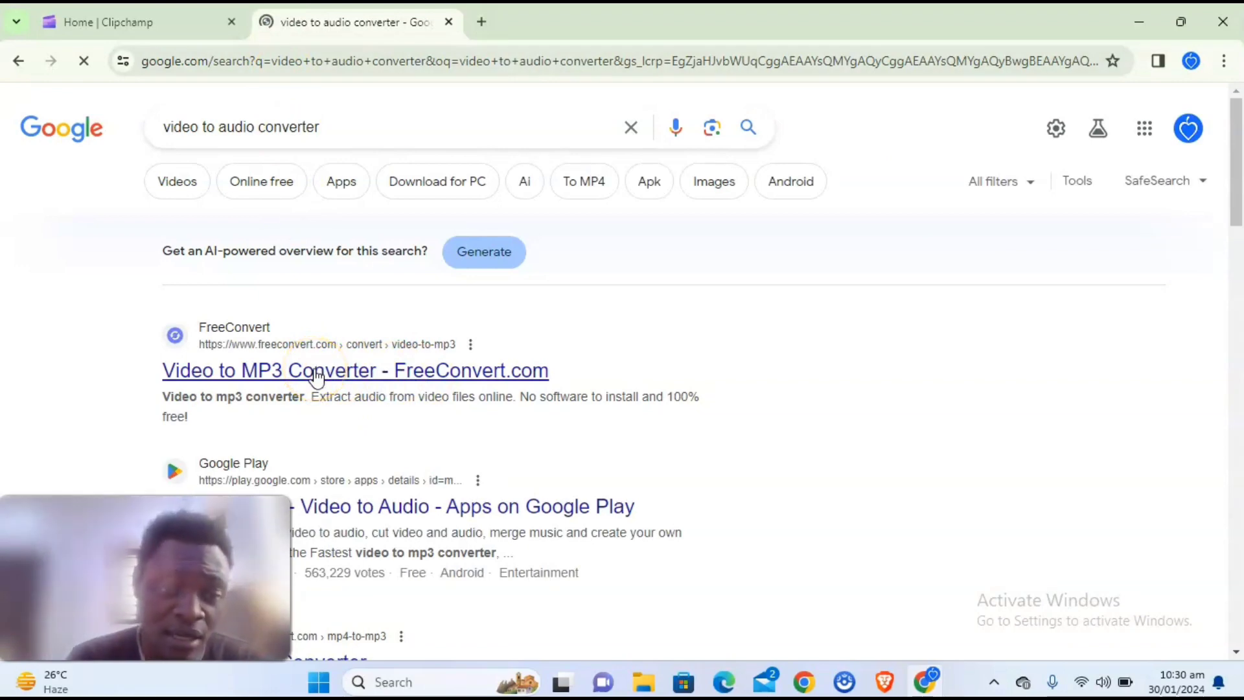
Return to the Clipchamp export page and check the video's export progress
{"action": "left_click", "coordinate": [198, 16]}
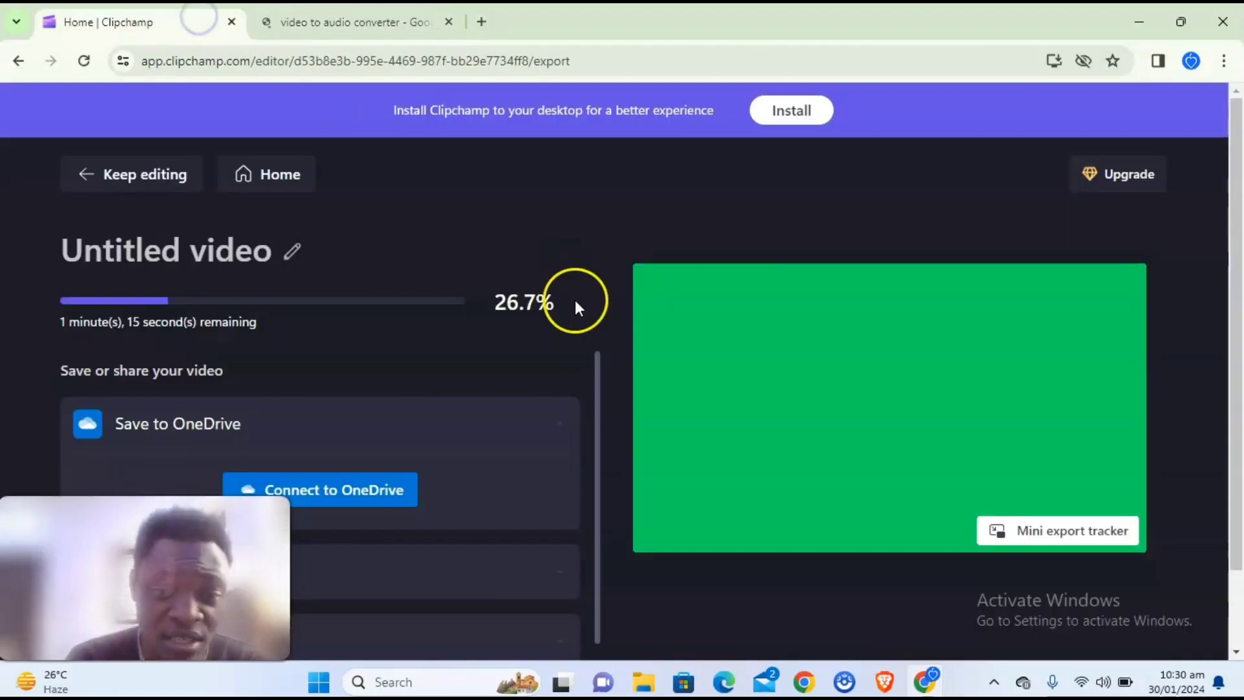
{"action": "left_click", "coordinate": [363, 23]}
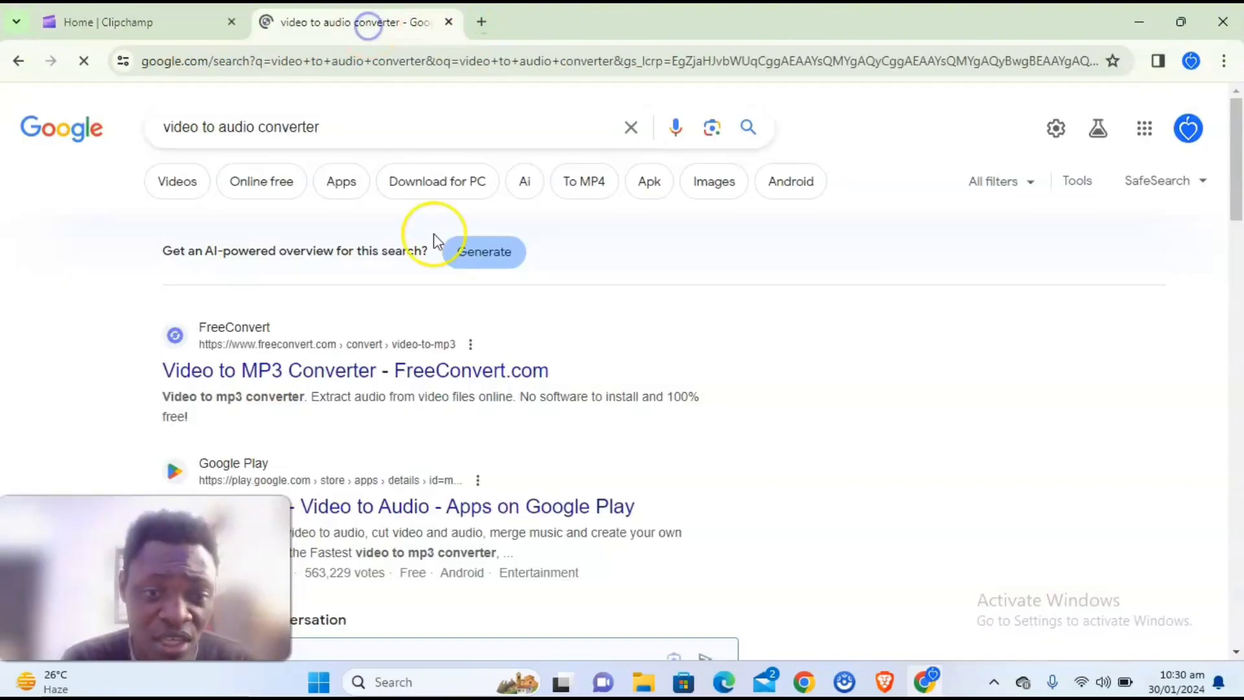
{"action": "left_click", "coordinate": [149, 20]}
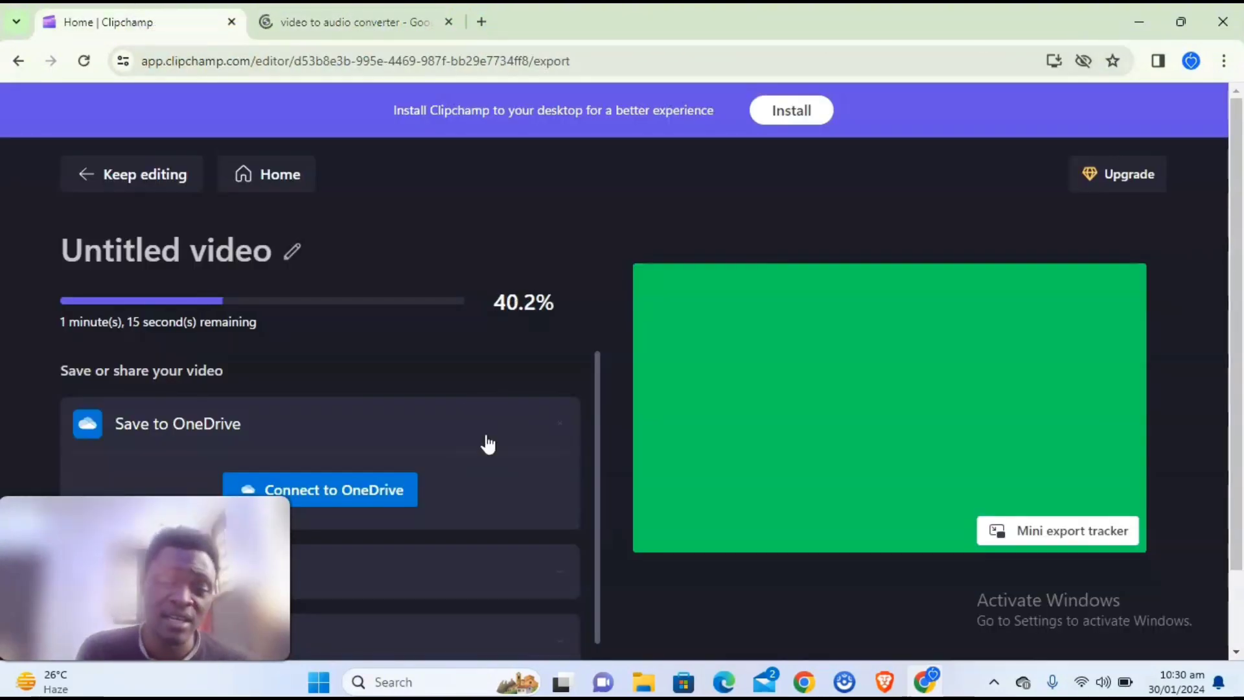